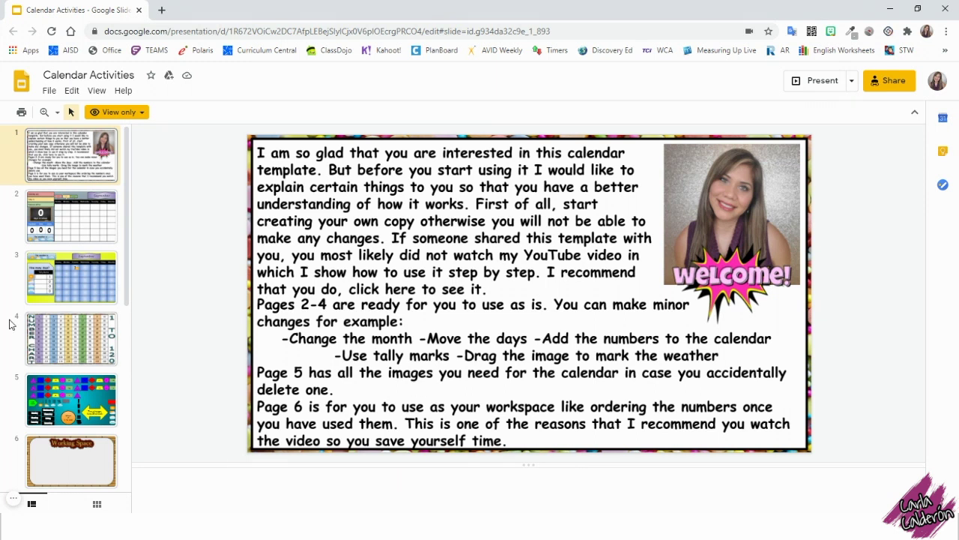
# Look through the template's ready-to-use pages and select slides 2 to 6
pyautogui.click(72, 234)
pyautogui.press('Down')
pyautogui.press('Down')
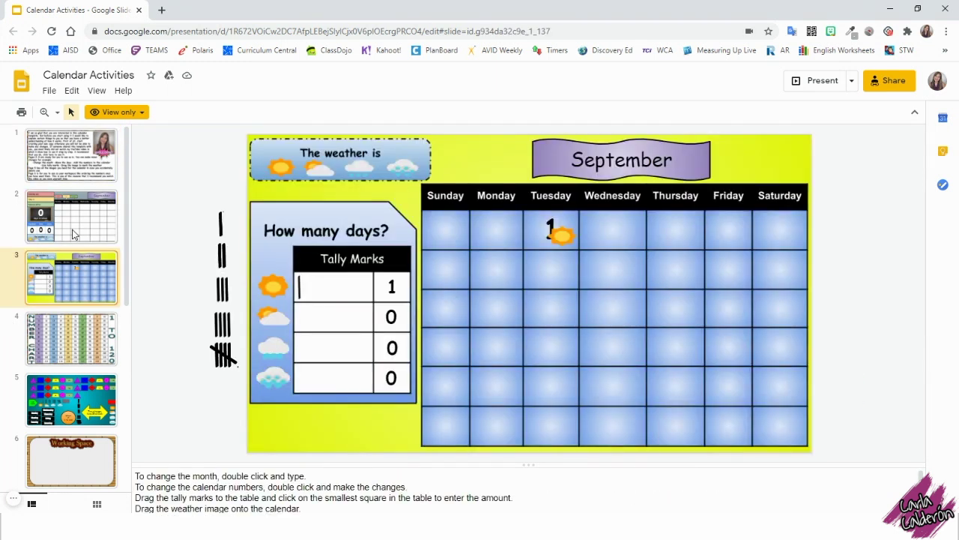
pyautogui.press('Down')
pyautogui.press('Down')
pyautogui.click(79, 202)
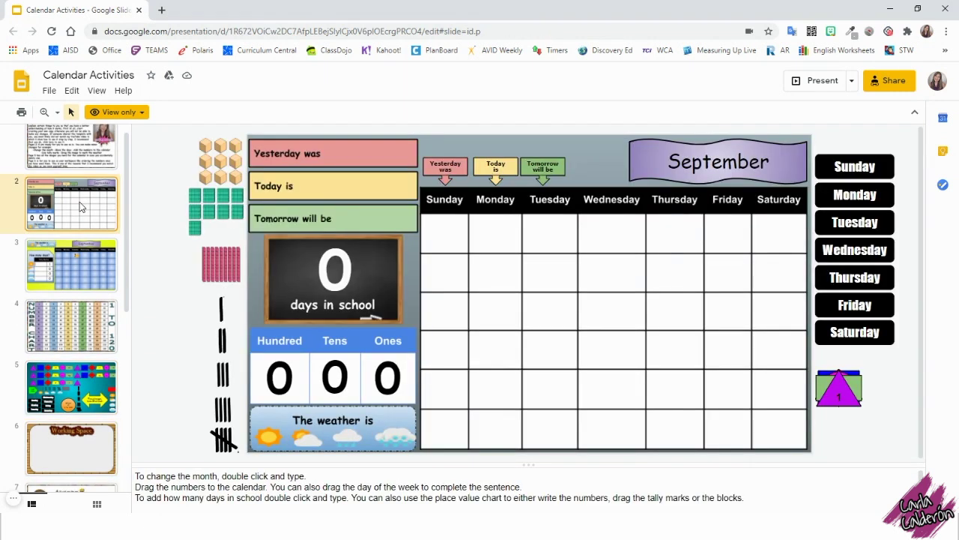
pyautogui.keyDown('shift'); pyautogui.click(77, 438); pyautogui.keyUp('shift')
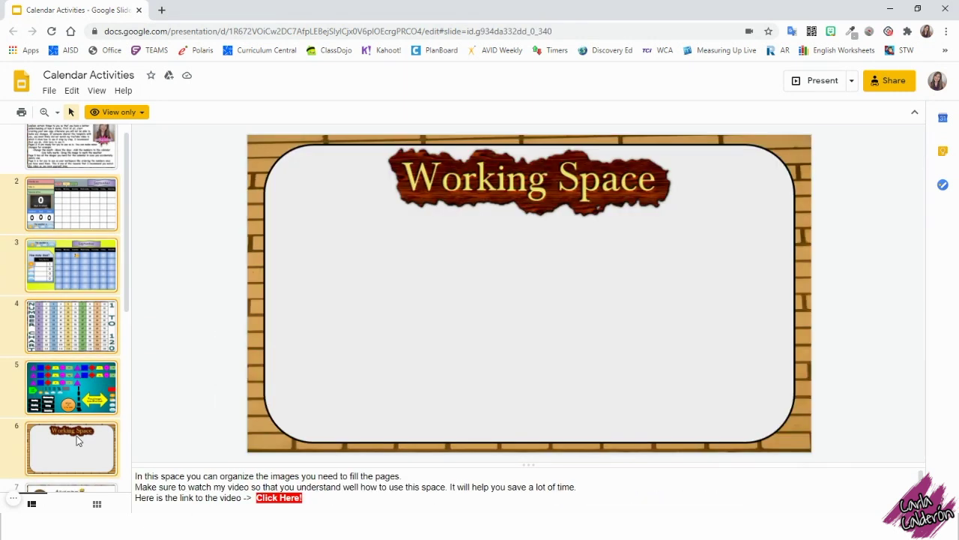
# Look at the personalization introduction on slide 7 and select the customizable pages, slides 8 to 12
pyautogui.moveTo(125, 302); pyautogui.dragTo(143, 458)
pyautogui.press('Down')
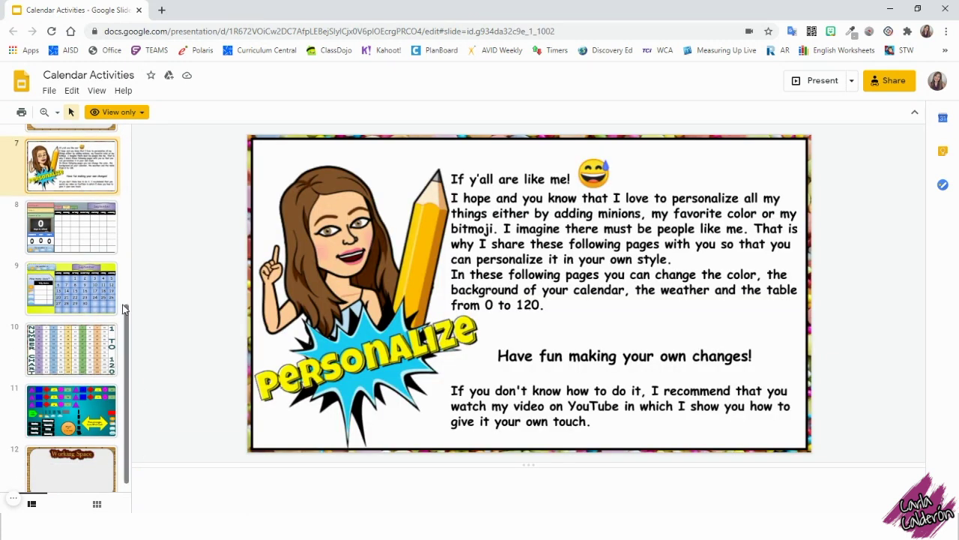
pyautogui.click(64, 223)
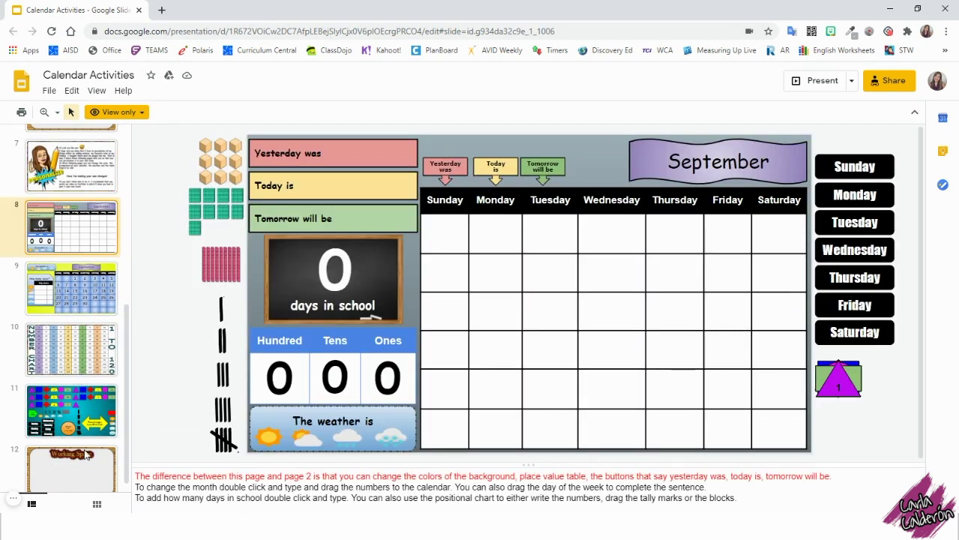
pyautogui.keyDown('shift'); pyautogui.click(81, 462); pyautogui.keyUp('shift')
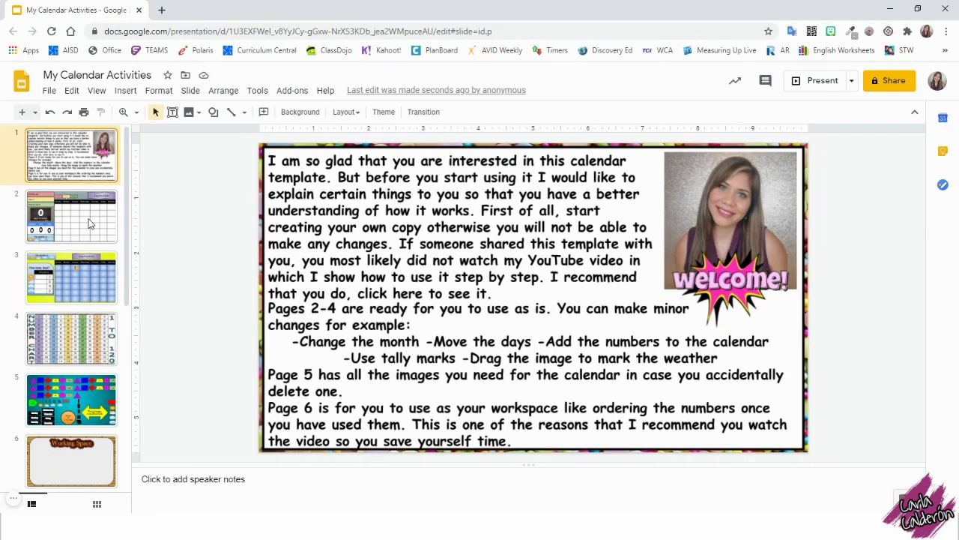
# Try changing the month banner on slide 2 to October with a yellow fill, and undo both changes
pyautogui.click(89, 224)
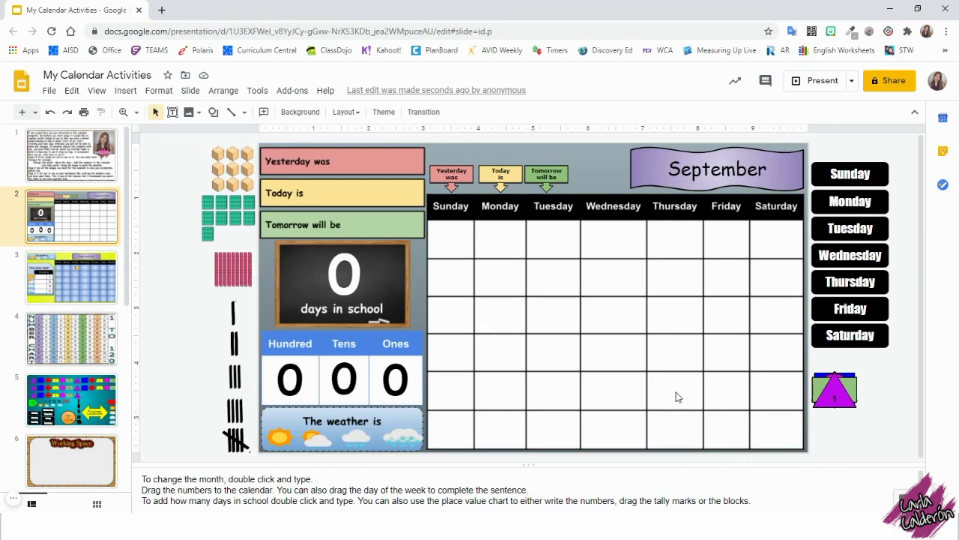
pyautogui.doubleClick(718, 173)
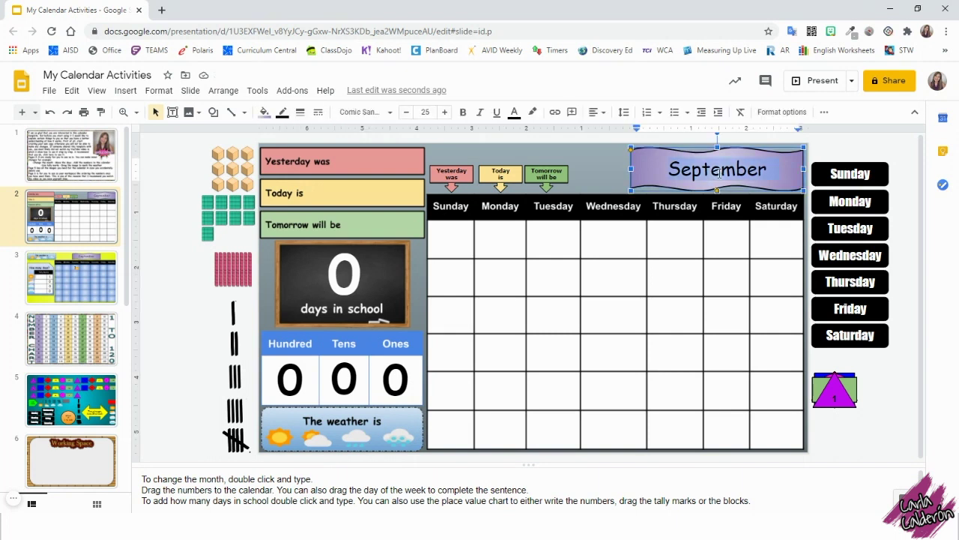
pyautogui.write('October')
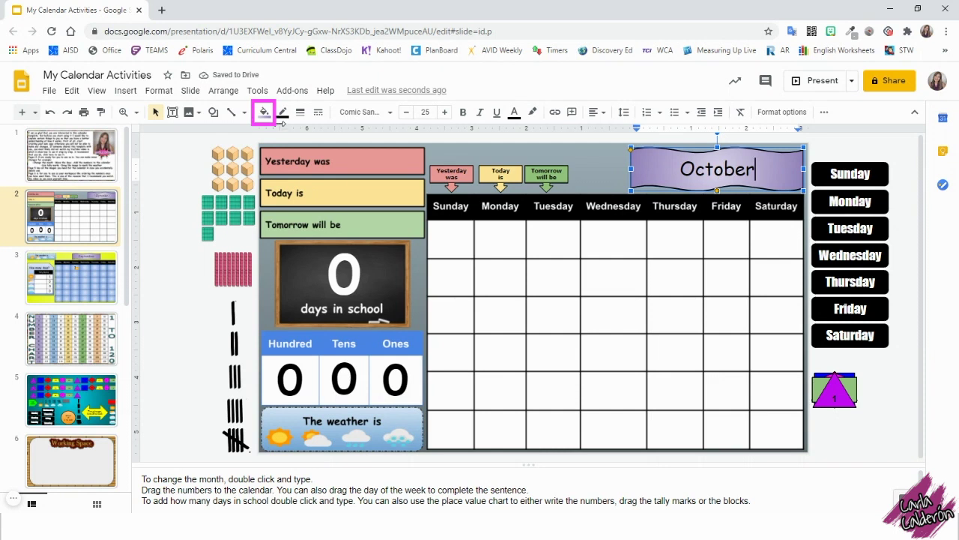
pyautogui.click(264, 111)
pyautogui.press('Escape')
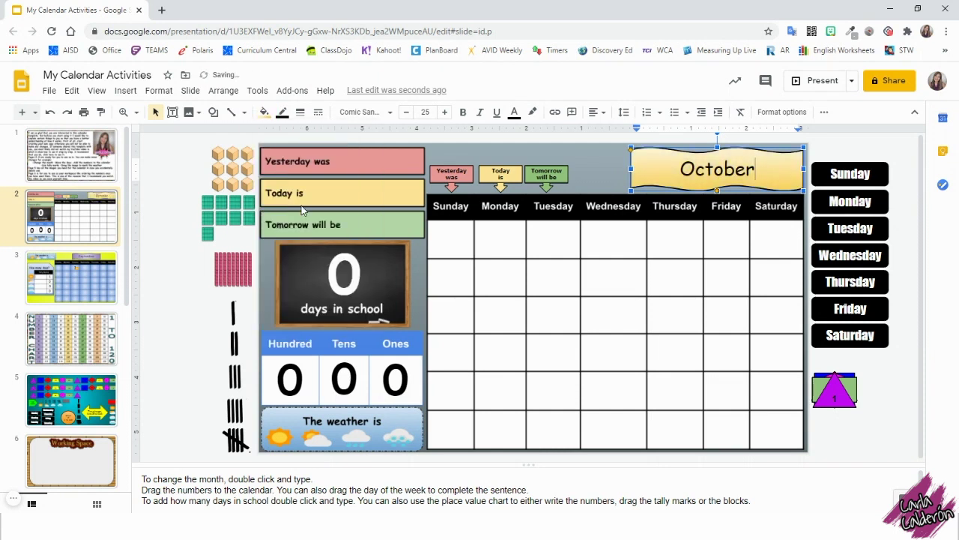
pyautogui.hotkey('ctrl', 'z')
pyautogui.hotkey('ctrl', 'z')
# Try placing the Sunday label beside "Yesterday was" with another fill color, and number shapes in the calendar grid
pyautogui.moveTo(356, 163); pyautogui.dragTo(355, 164)
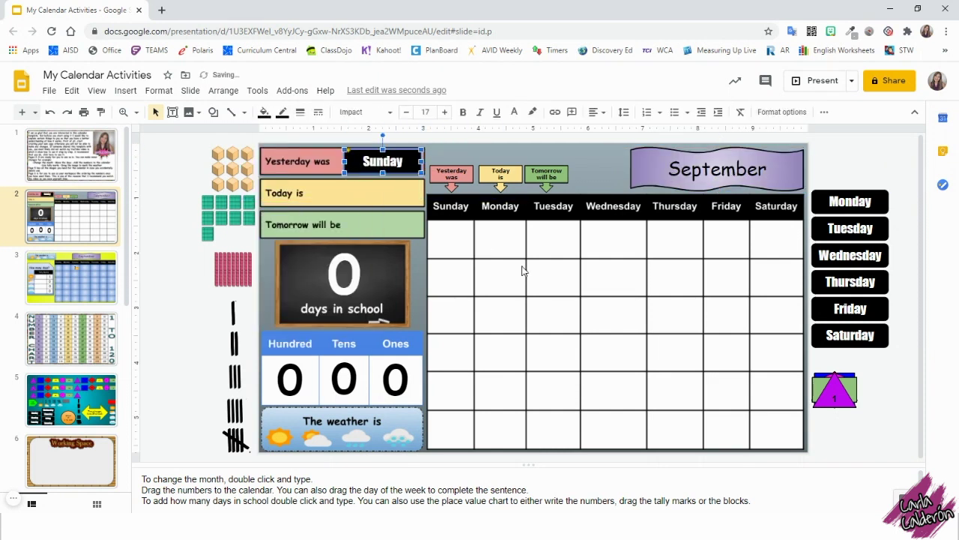
pyautogui.click(264, 112)
pyautogui.click(298, 194)
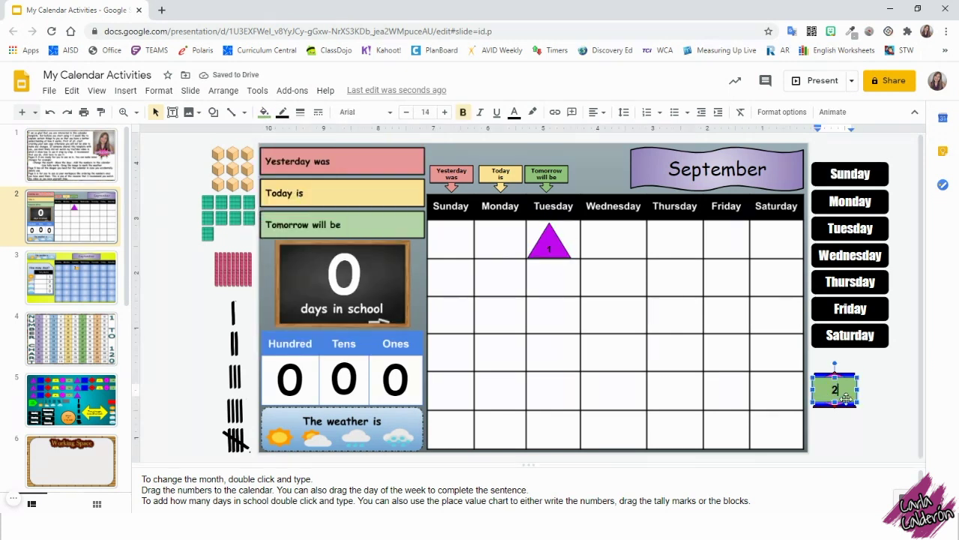
pyautogui.moveTo(835, 389); pyautogui.dragTo(776, 240)
pyautogui.moveTo(835, 389); pyautogui.dragTo(451, 273)
# Set the days in school to 11 and enter 1 for both Tens and Ones in the place value chart
pyautogui.doubleClick(348, 276)
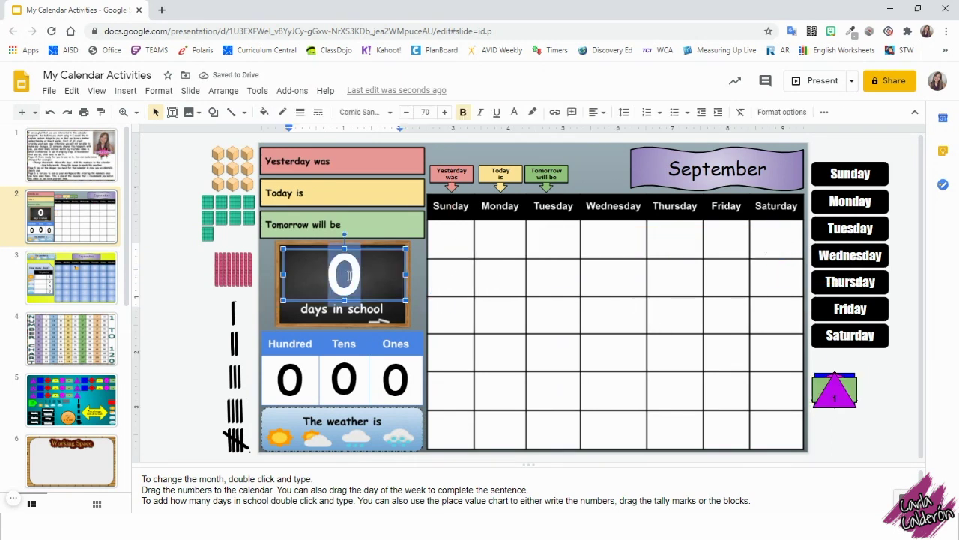
pyautogui.write('11')
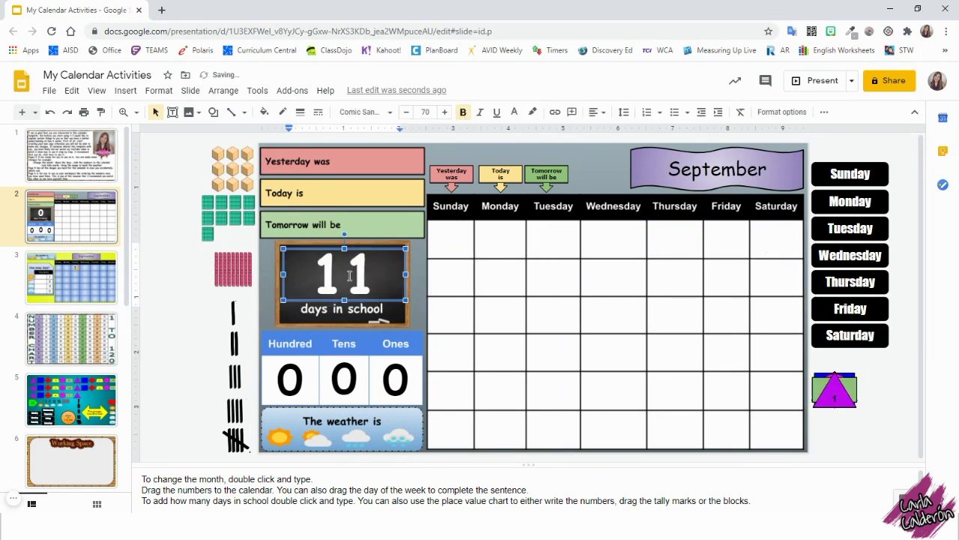
pyautogui.doubleClick(344, 379)
pyautogui.write('1')
pyautogui.doubleClick(396, 379)
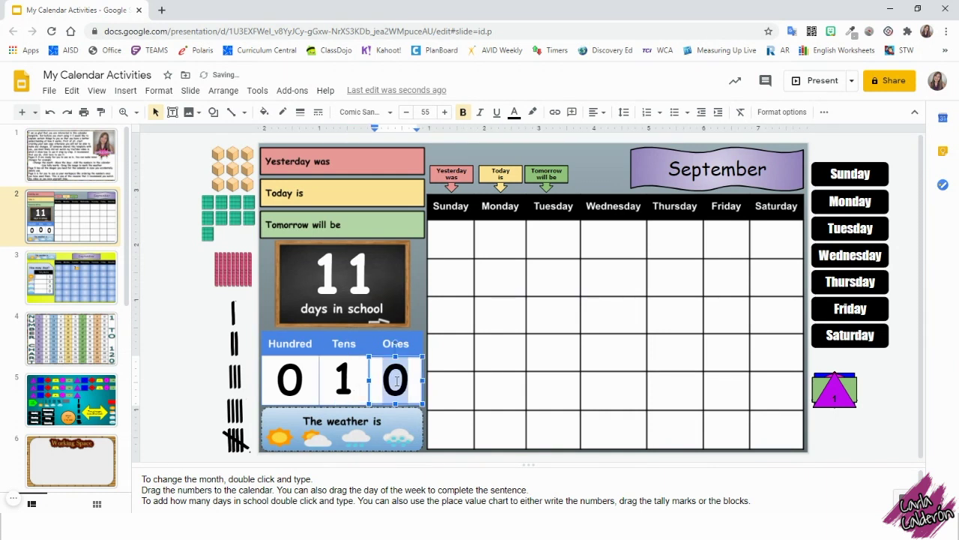
pyautogui.write('1')
# Try placing five-stroke tally marks and base-ten blocks in the place value chart, and undo the placements
pyautogui.click(234, 440)
pyautogui.moveTo(235, 440); pyautogui.dragTo(349, 377)
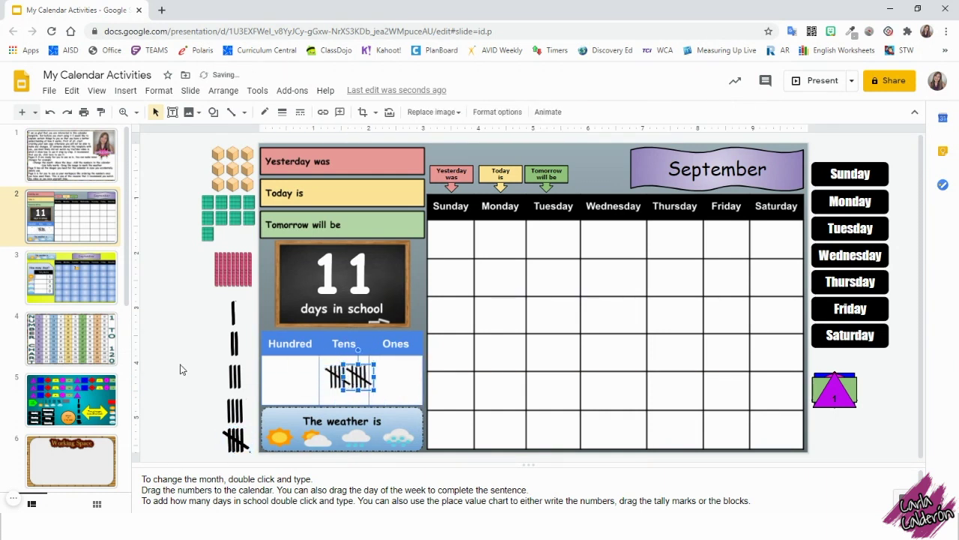
pyautogui.hotkey('ctrl', 'z')
pyautogui.moveTo(250, 268); pyautogui.dragTo(332, 379)
pyautogui.click(218, 153)
pyautogui.hotkey('ctrl', 'z')
pyautogui.click(45, 211)
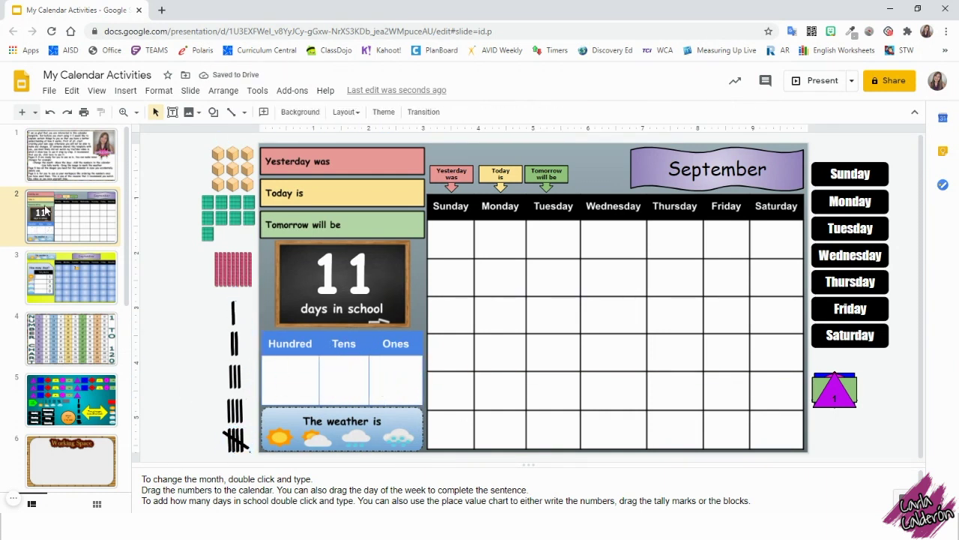
# On the weather calendar slide, enter 2 under Wednesday and 3 under Thursday in the first week
pyautogui.click(73, 268)
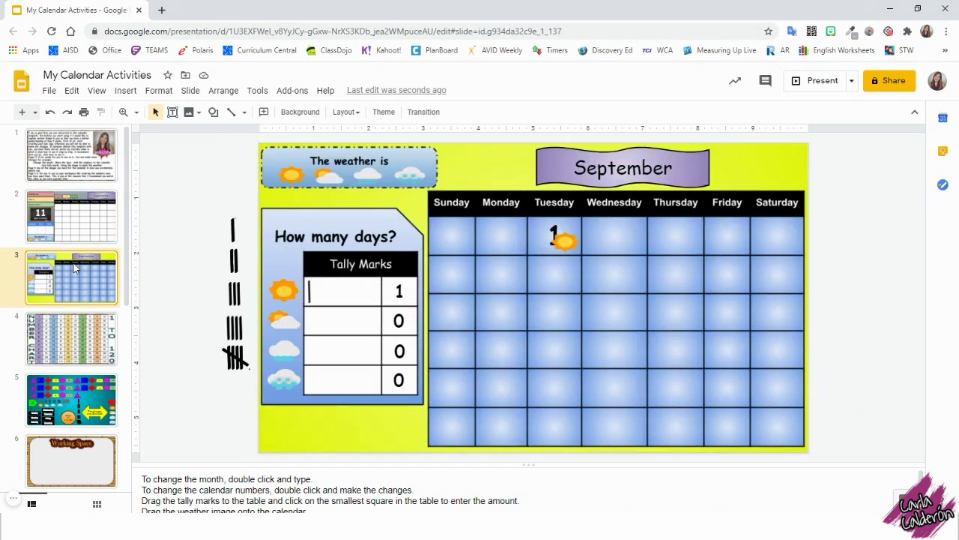
pyautogui.doubleClick(610, 234)
pyautogui.write('2')
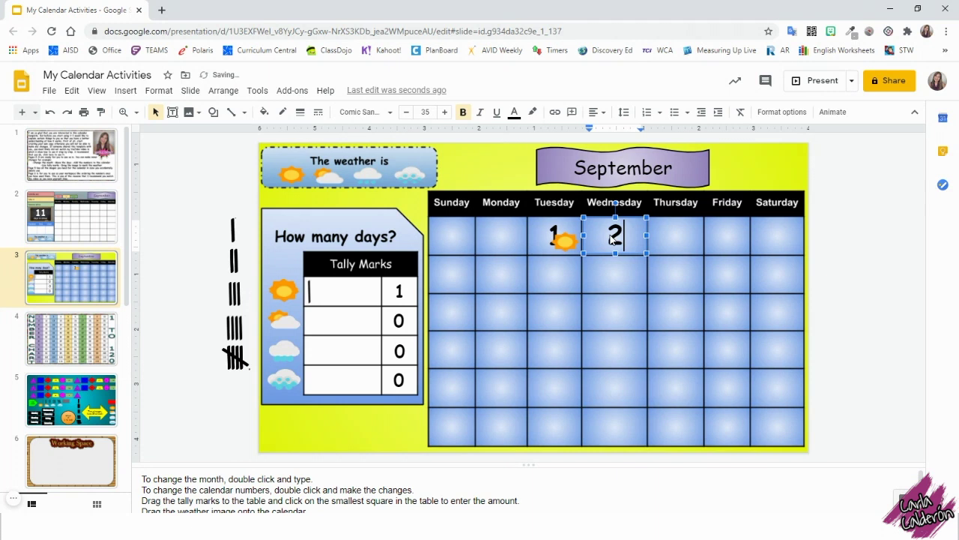
pyautogui.doubleClick(670, 245)
pyautogui.write('3')
# Mark Wednesday the 2nd as sunny with a sun image and select the sunny-day count in the tally table
pyautogui.click(284, 290)
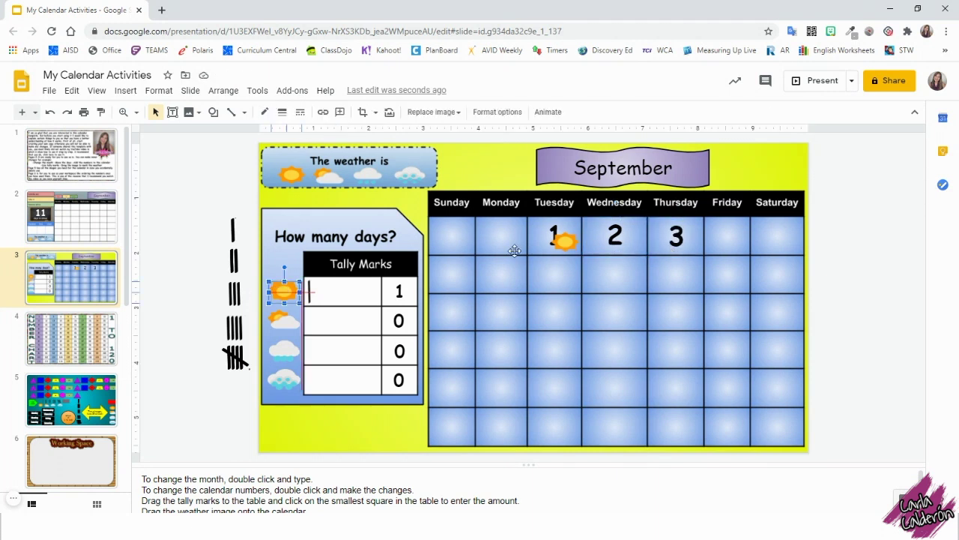
pyautogui.moveTo(514, 250); pyautogui.dragTo(609, 240)
pyautogui.click(857, 317)
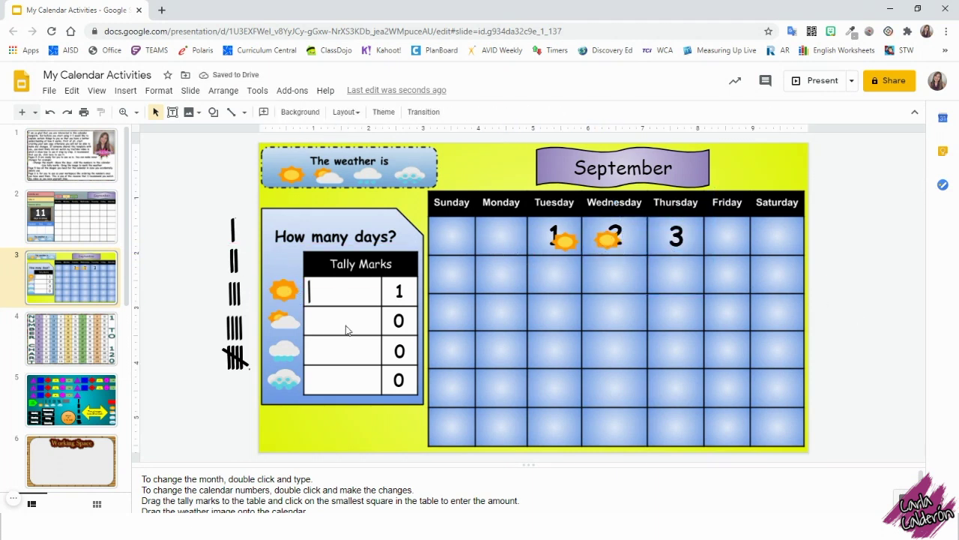
pyautogui.click(399, 291)
# Open the linked Wheel of 1 to 120 from the number chart slide and review its list of entries
pyautogui.click(82, 320)
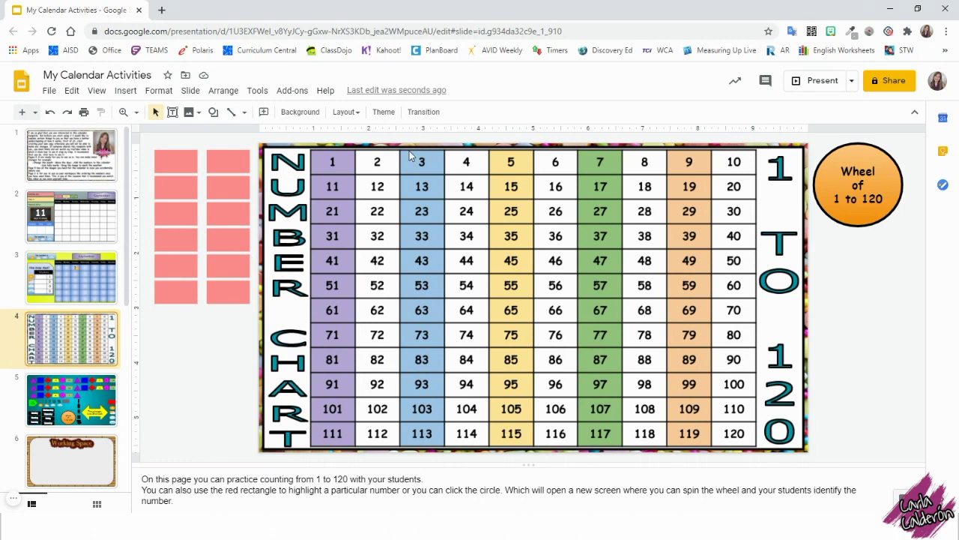
pyautogui.click(880, 210)
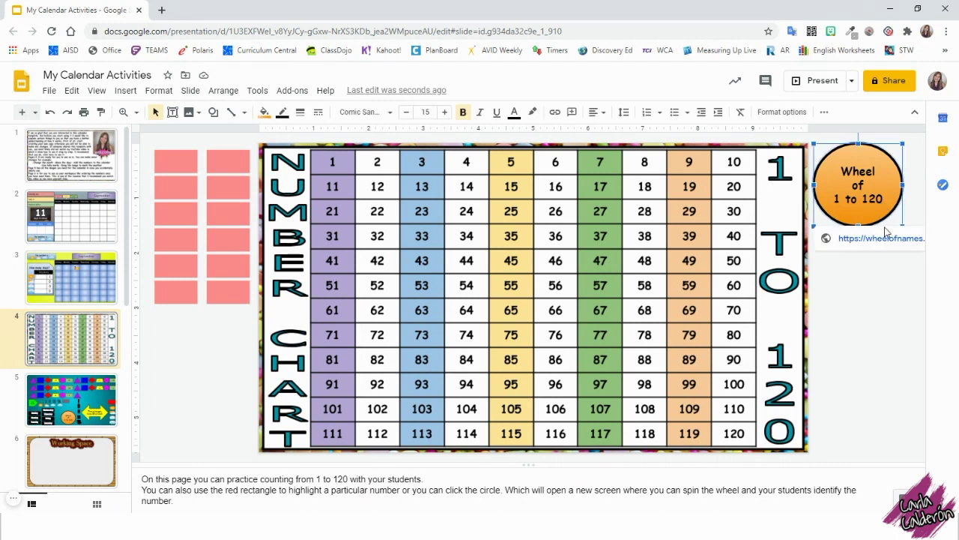
pyautogui.click(886, 239)
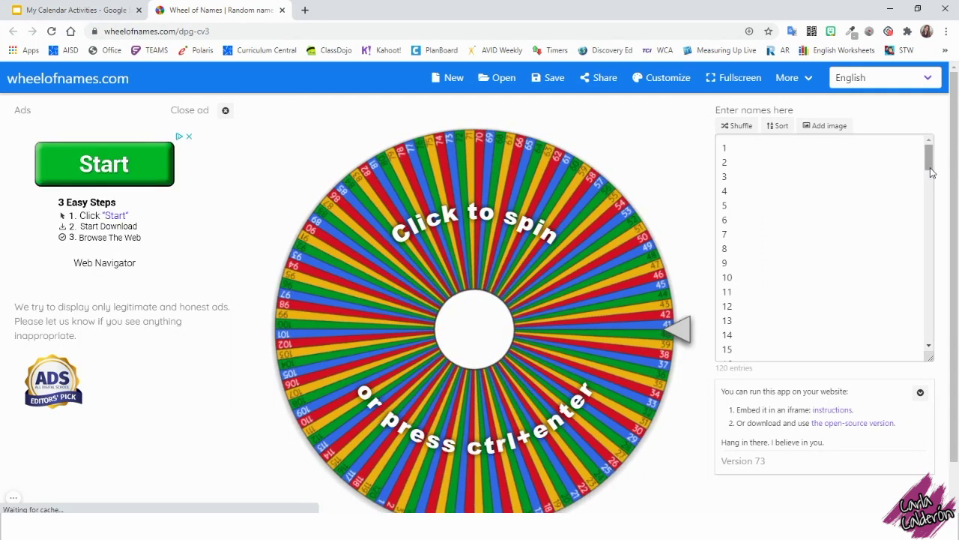
pyautogui.moveTo(929, 154); pyautogui.dragTo(935, 349)
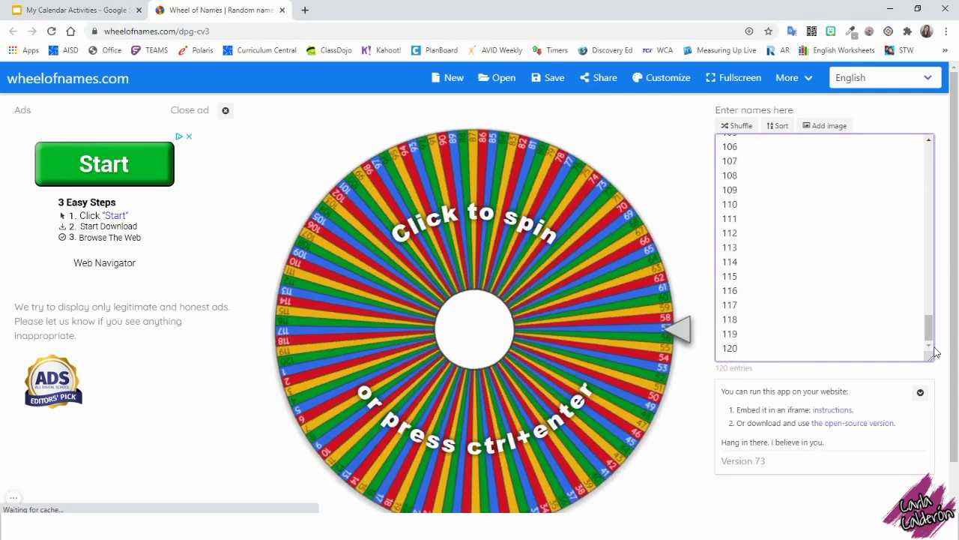
# Spin the number wheel and move the red highlight rectangle from 23 to 40 on the number chart
pyautogui.click(487, 298)
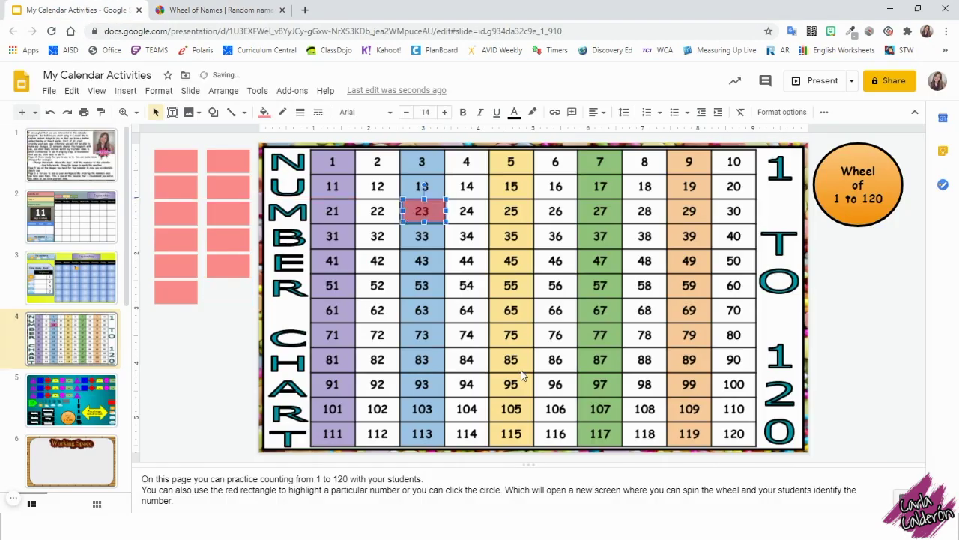
pyautogui.moveTo(422, 210); pyautogui.dragTo(728, 236)
# Look at the spare images on slide 5 and the empty Working Space on slide 6
pyautogui.press('pagedown')
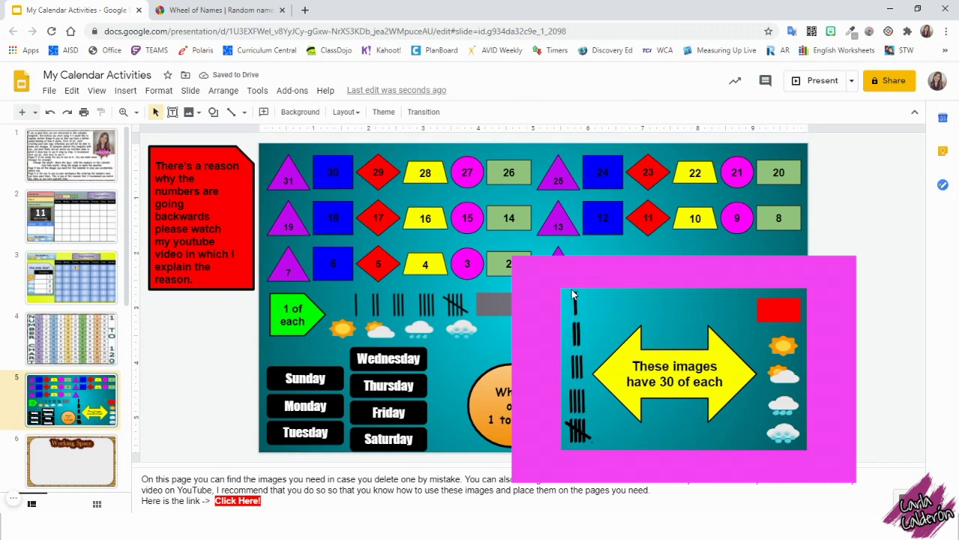
pyautogui.click(88, 449)
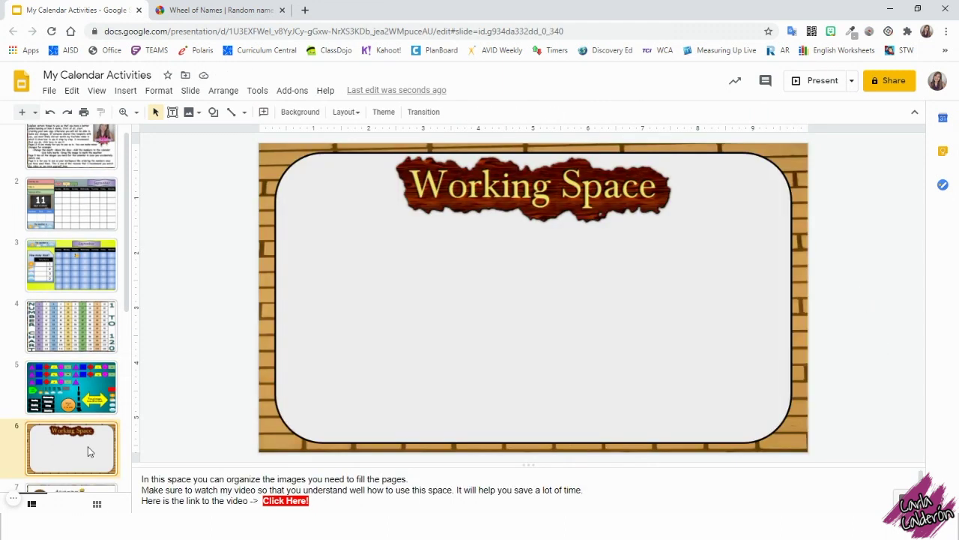
pyautogui.click(72, 90)
pyautogui.click(82, 113)
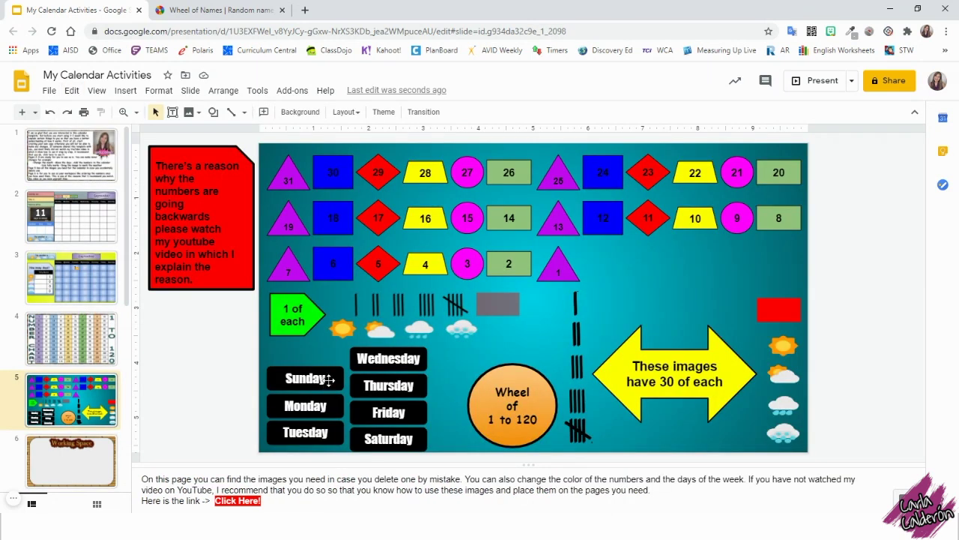
# Try a yellow fill on the number 1 triangle on slide 5, and undo the color change
pyautogui.click(558, 266)
pyautogui.click(264, 112)
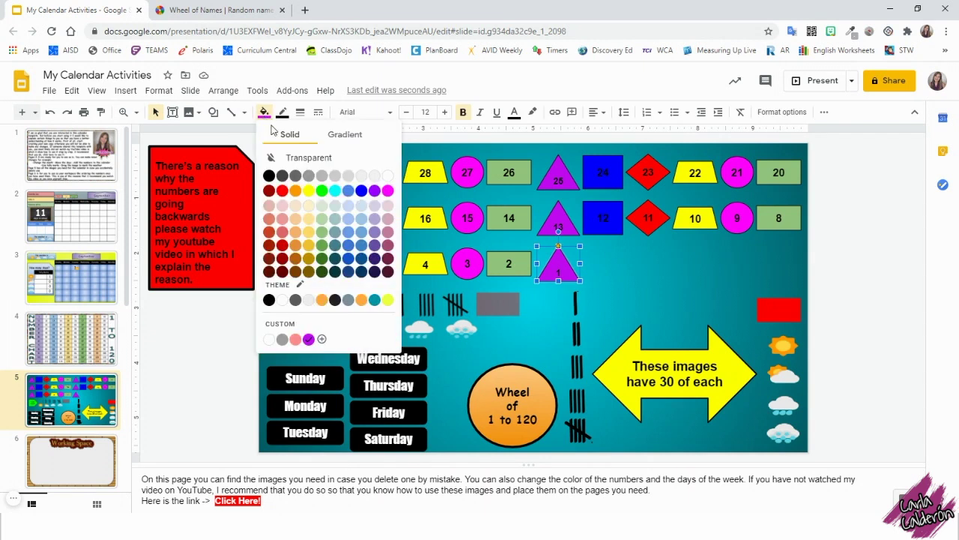
pyautogui.click(308, 191)
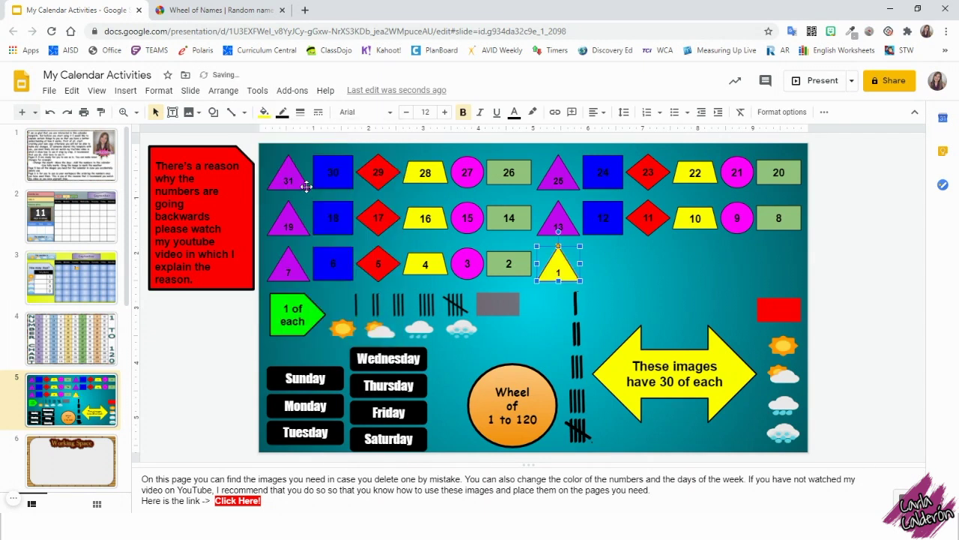
pyautogui.hotkey('ctrl', 'z')
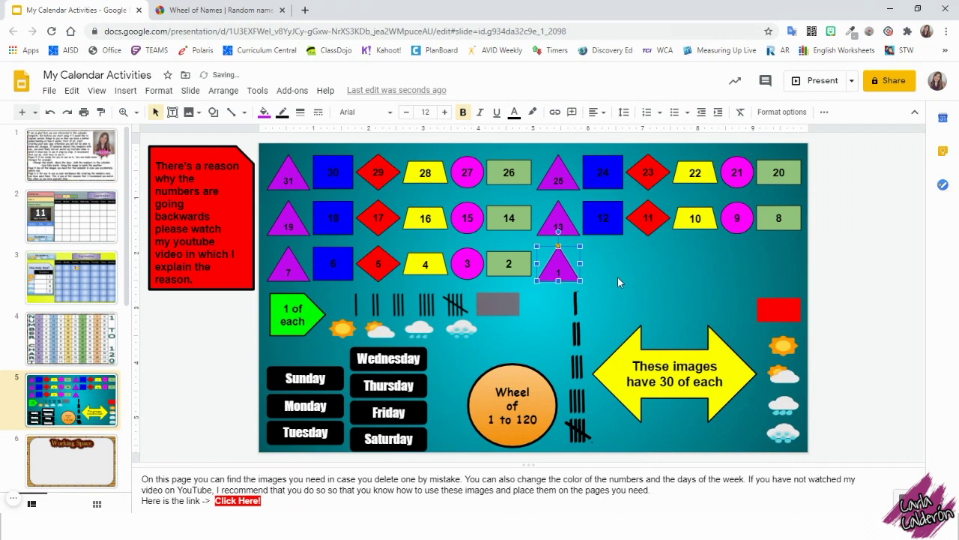
pyautogui.click(685, 292)
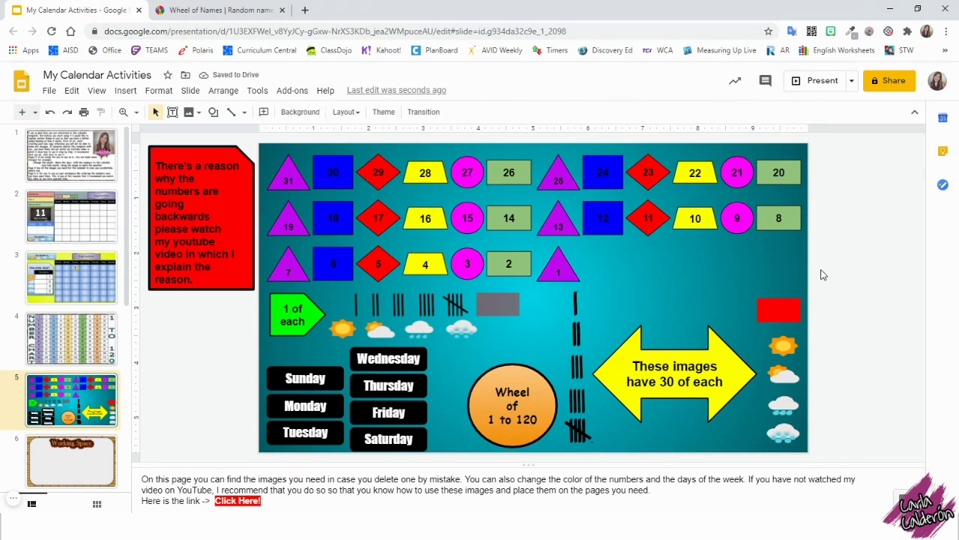
# Copy all the numbered shapes 1 to 31 from slide 5 onto the Working Space slide and move them below the title
pyautogui.moveTo(852, 263); pyautogui.dragTo(277, 174)
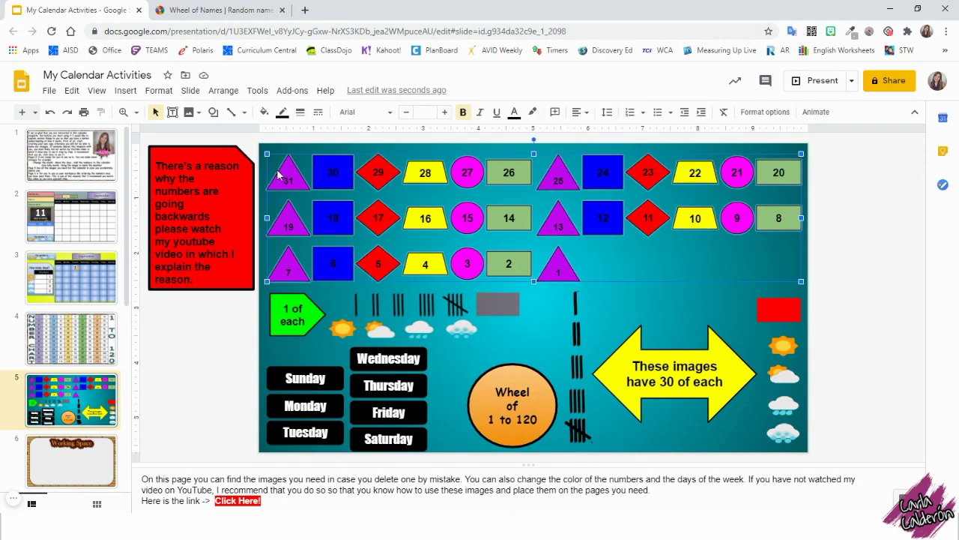
pyautogui.click(71, 90)
pyautogui.click(96, 178)
pyautogui.click(89, 449)
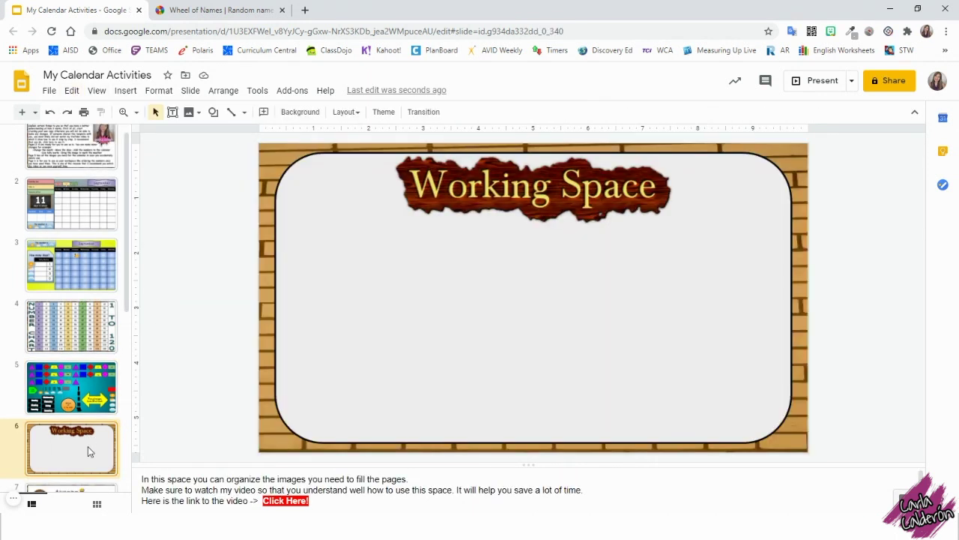
pyautogui.click(71, 90)
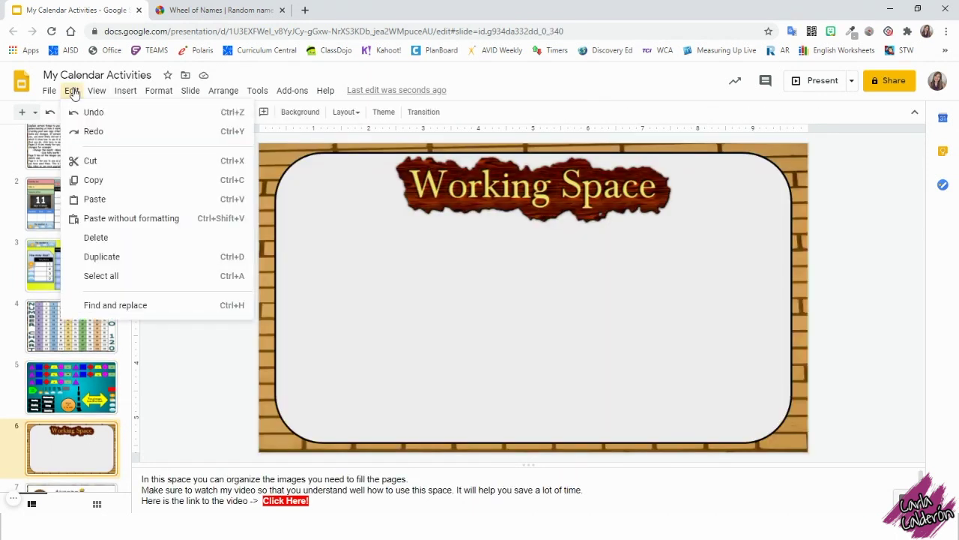
pyautogui.click(96, 200)
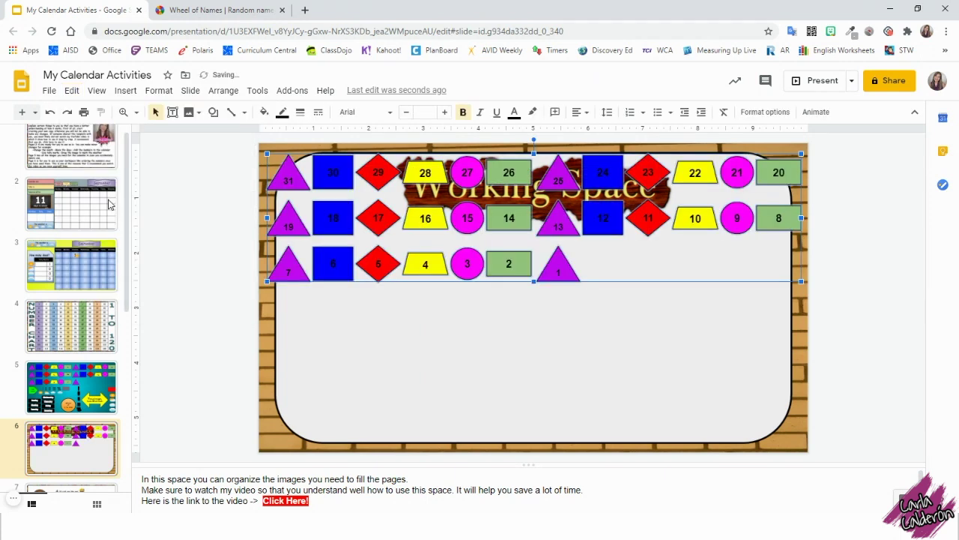
pyautogui.moveTo(494, 222); pyautogui.dragTo(490, 347)
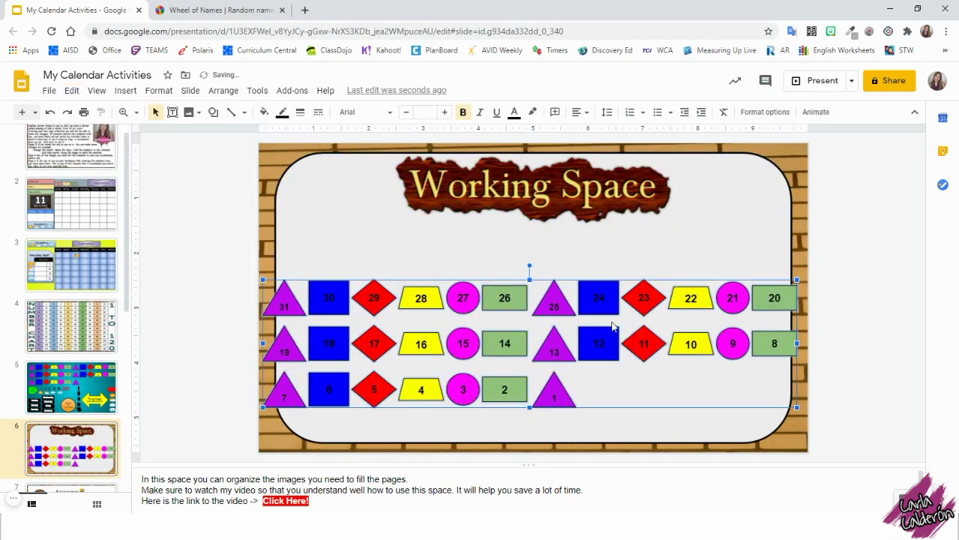
pyautogui.click(852, 342)
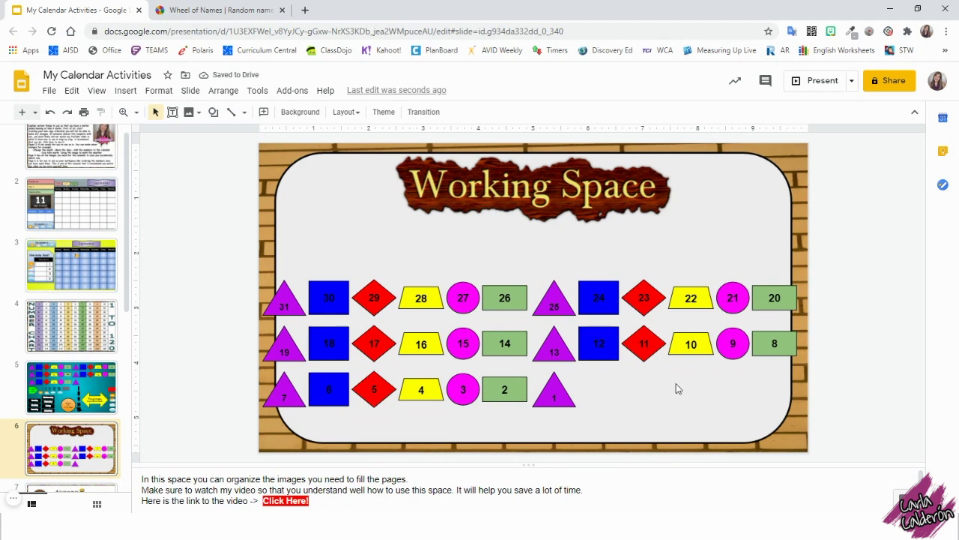
# Center-align shapes 7 to 1 into one stack and place it at the end of the row running from 19 to 8
pyautogui.moveTo(602, 402); pyautogui.dragTo(264, 391)
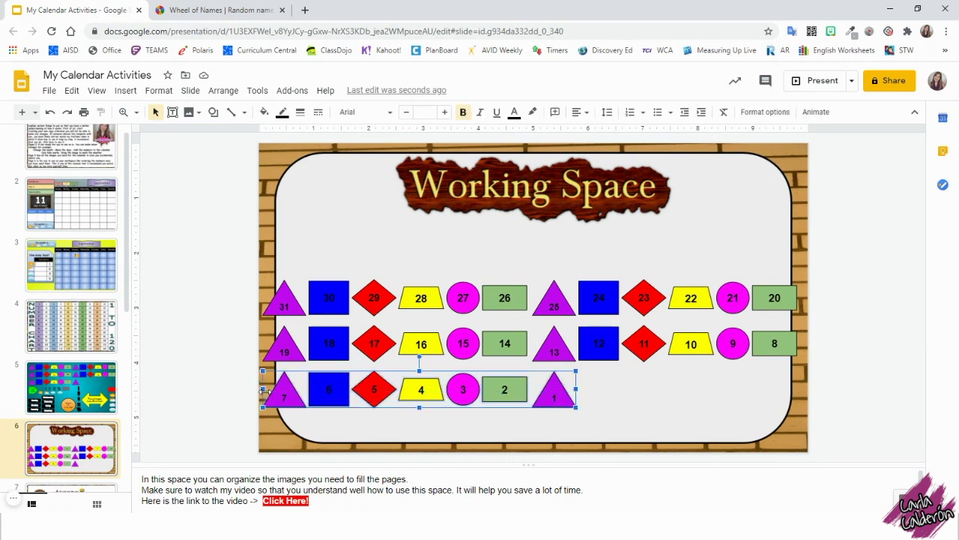
pyautogui.click(224, 91)
pyautogui.moveTo(265, 145)
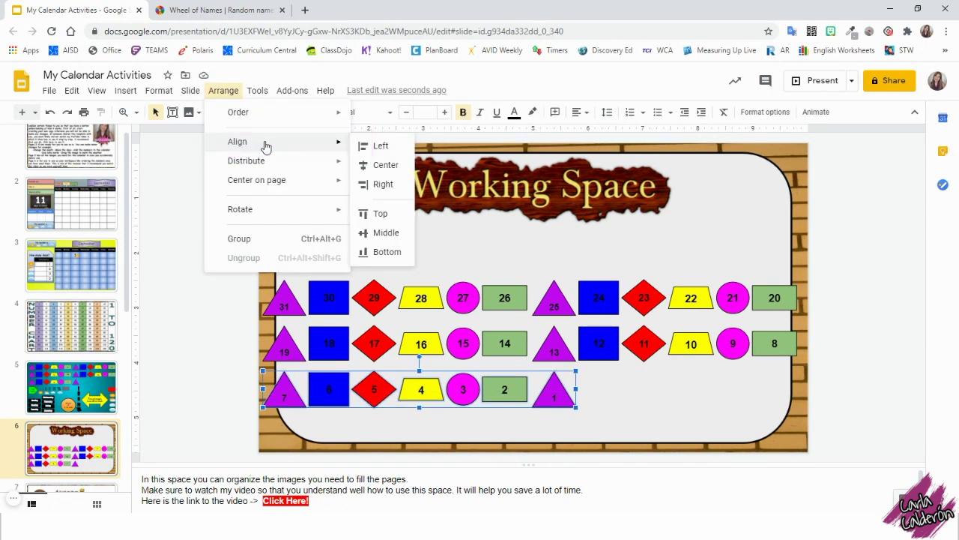
pyautogui.click(402, 164)
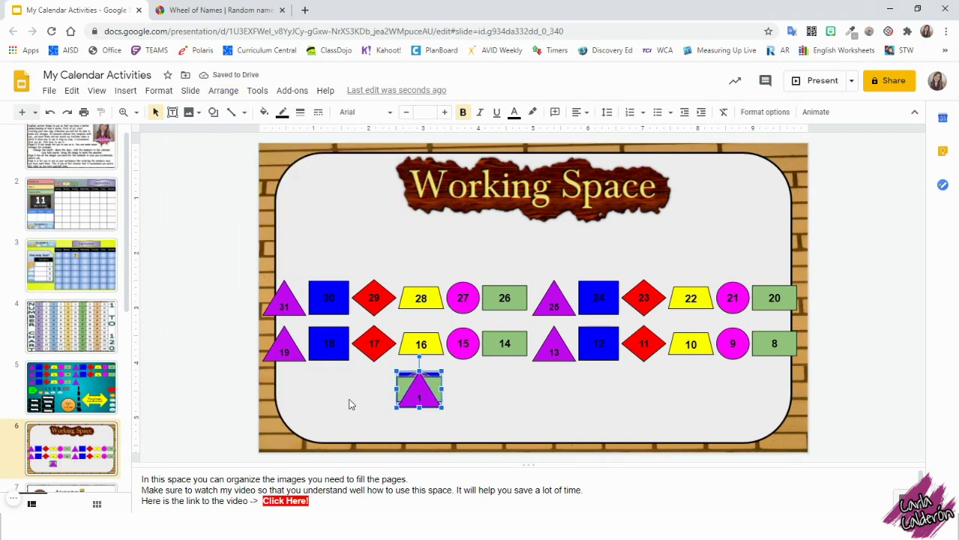
pyautogui.click(349, 400)
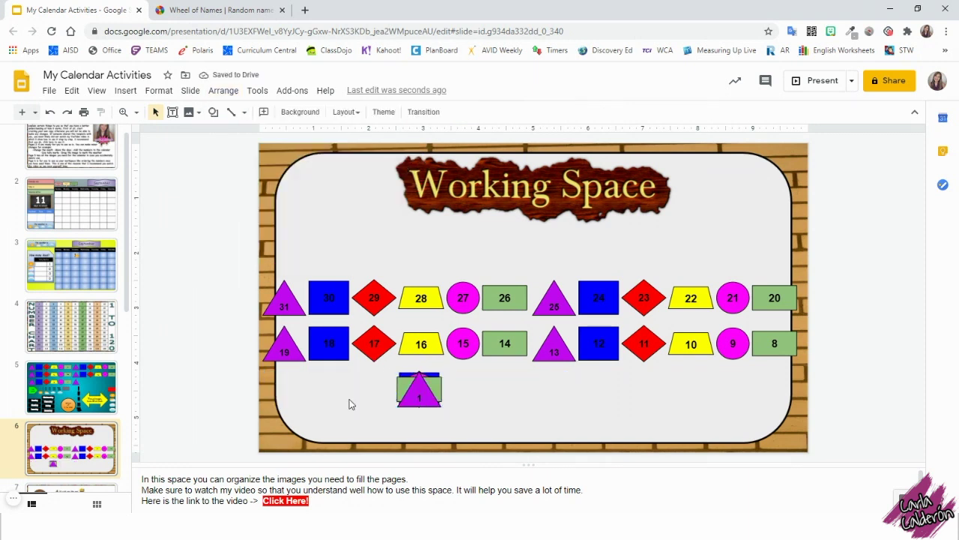
pyautogui.click(418, 385)
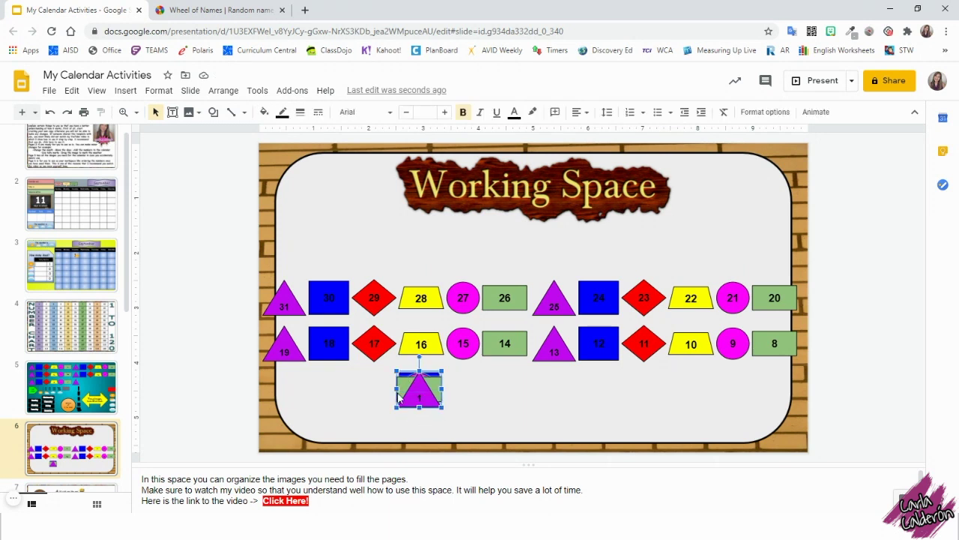
pyautogui.moveTo(419, 388); pyautogui.dragTo(830, 339)
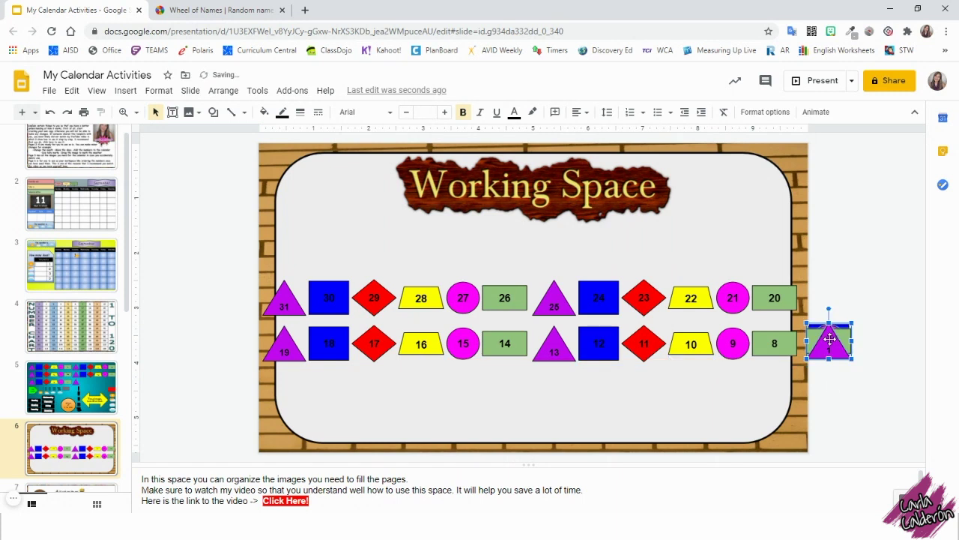
pyautogui.click(829, 380)
# Center-align the 19-to-8 row together with the stack, and place the combined stack at the end of the 31-to-20 row
pyautogui.moveTo(828, 380); pyautogui.dragTo(245, 354)
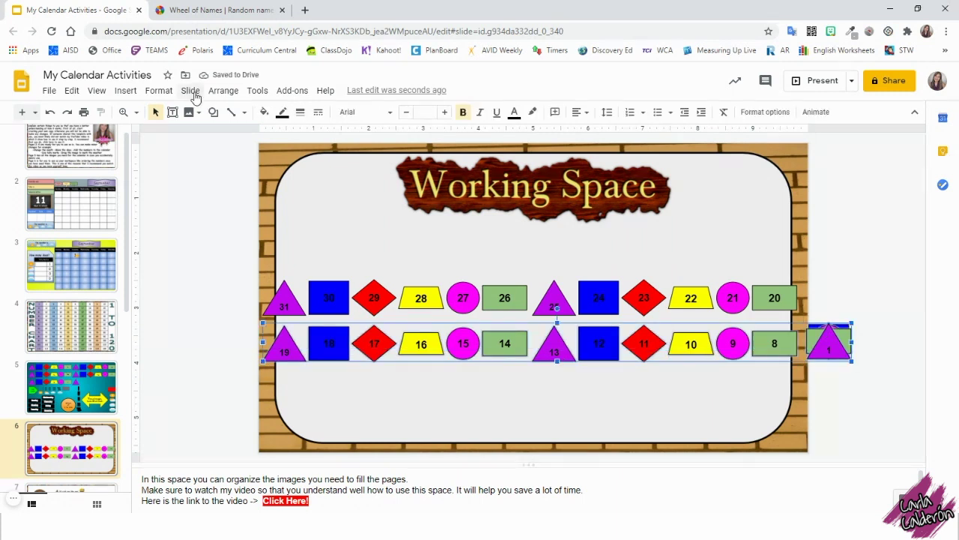
pyautogui.click(224, 90)
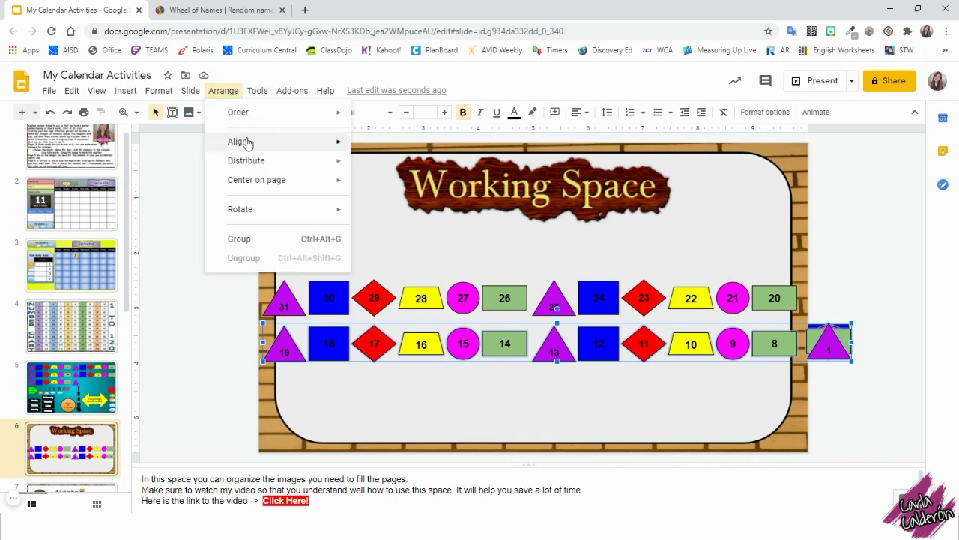
pyautogui.moveTo(247, 143)
pyautogui.click(390, 166)
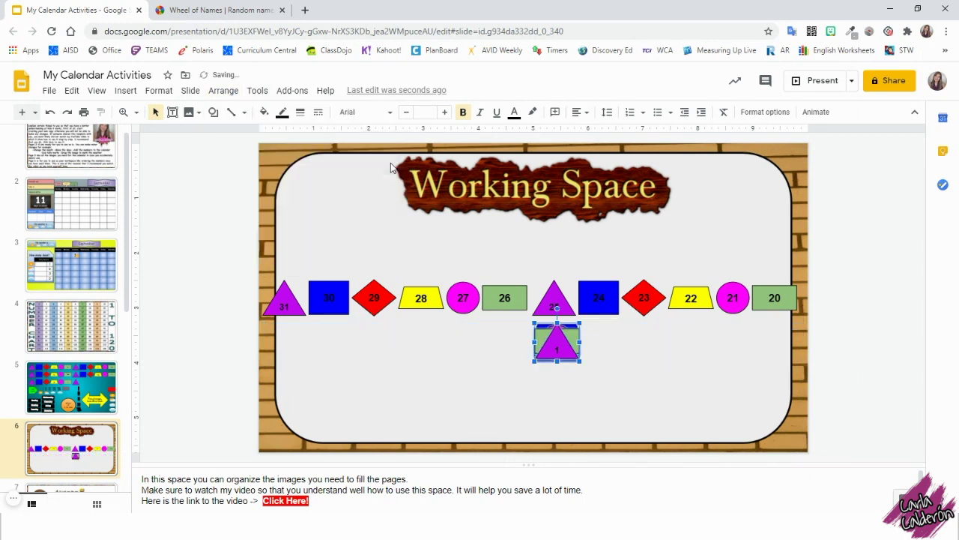
pyautogui.moveTo(557, 349); pyautogui.dragTo(266, 306)
pyautogui.click(821, 370)
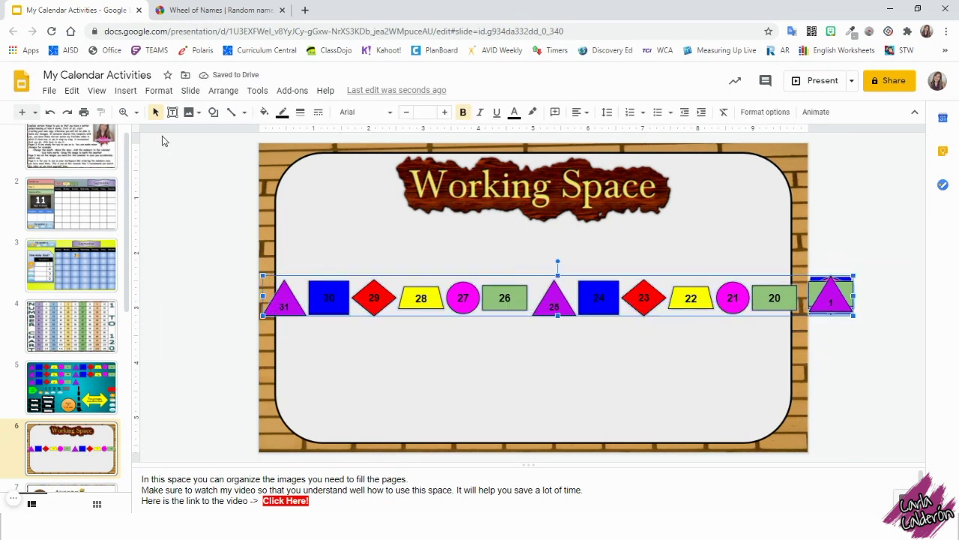
# Center-align the 31-to-20 row with the stack so all the numbered shapes form a single pile with 1 in front
pyautogui.click(222, 91)
pyautogui.moveTo(268, 147)
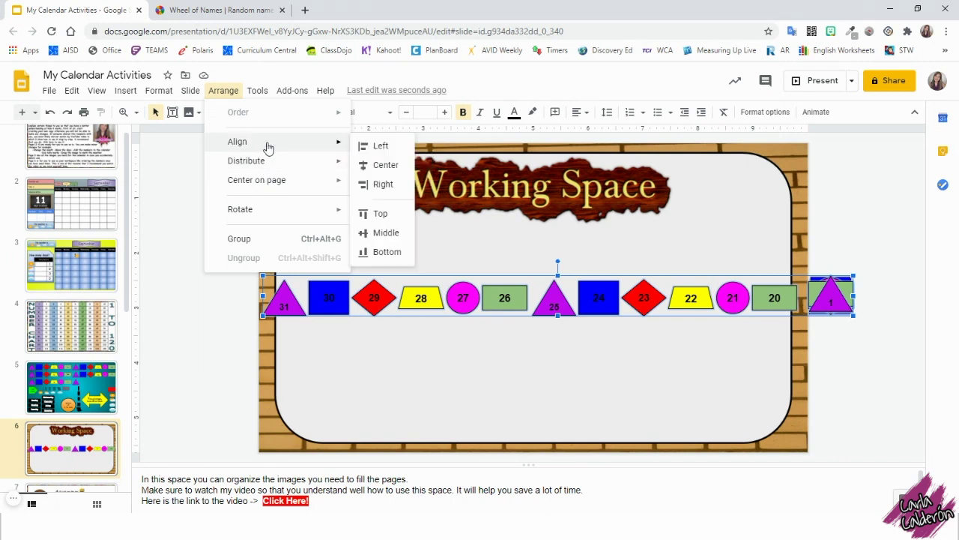
pyautogui.click(379, 164)
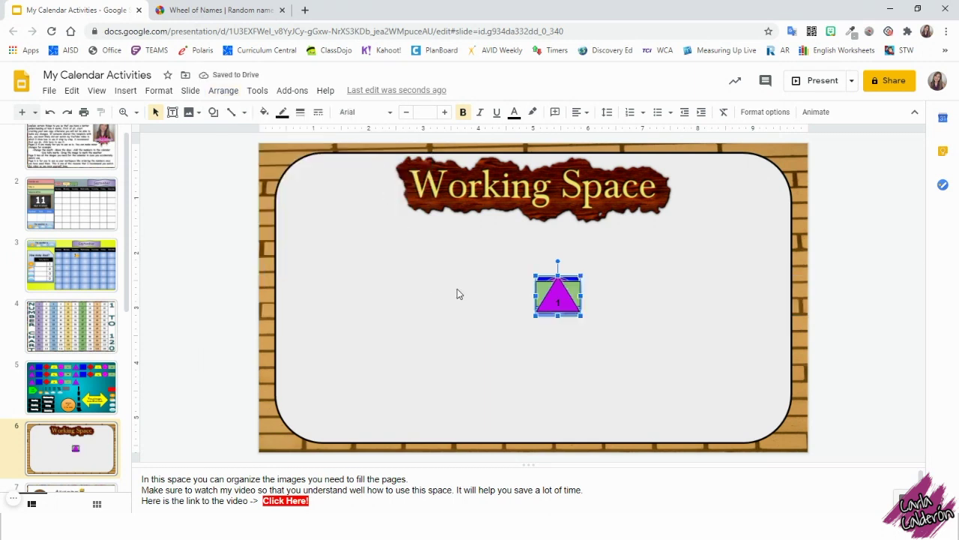
pyautogui.click(495, 302)
# Try pulling the number 1 triangle and the number 2 rectangle off the pile, and undo both moves
pyautogui.moveTo(557, 294); pyautogui.dragTo(480, 268)
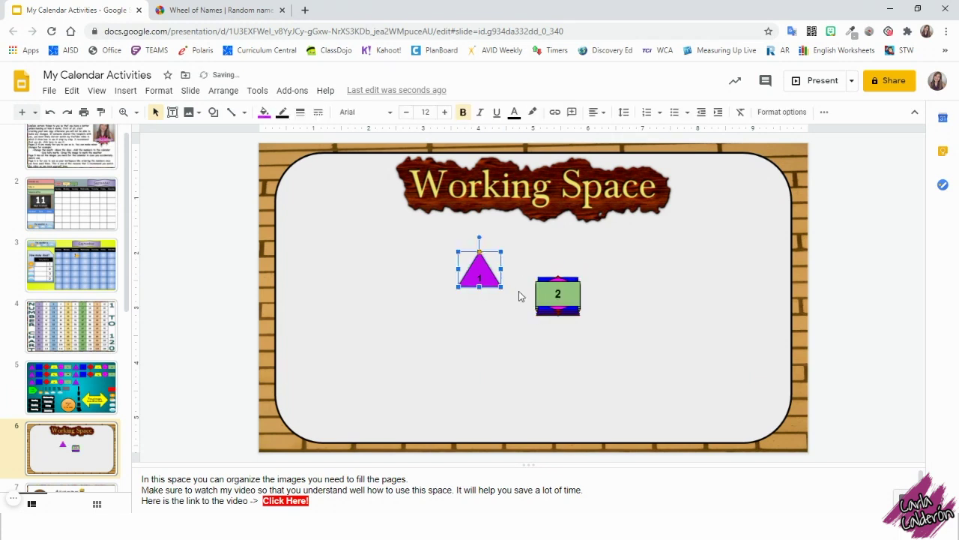
pyautogui.moveTo(551, 292); pyautogui.dragTo(602, 334)
pyautogui.hotkey('ctrl', 'z')
pyautogui.hotkey('ctrl', 'z')
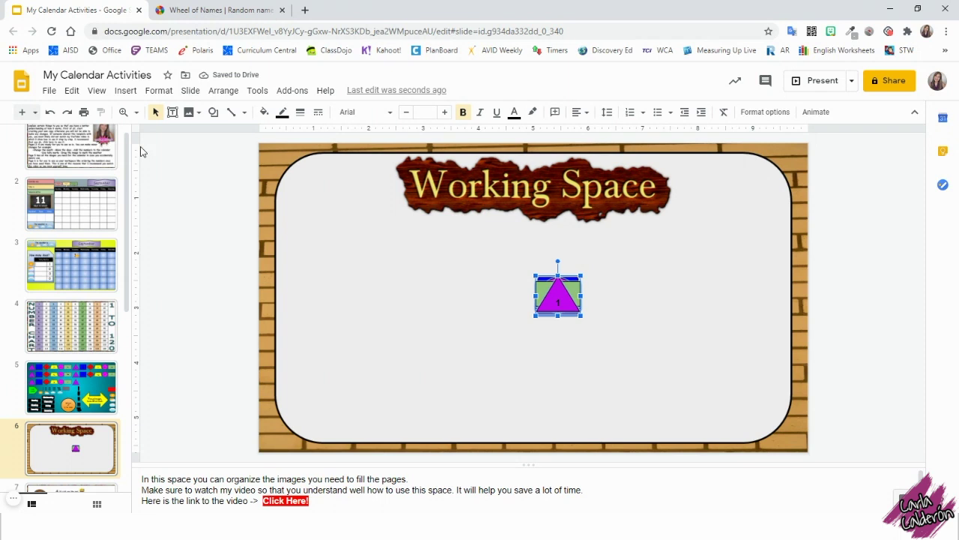
# Cut the pile of numbered shapes from the Working Space slide and paste it onto the slide 2 calendar
pyautogui.click(71, 91)
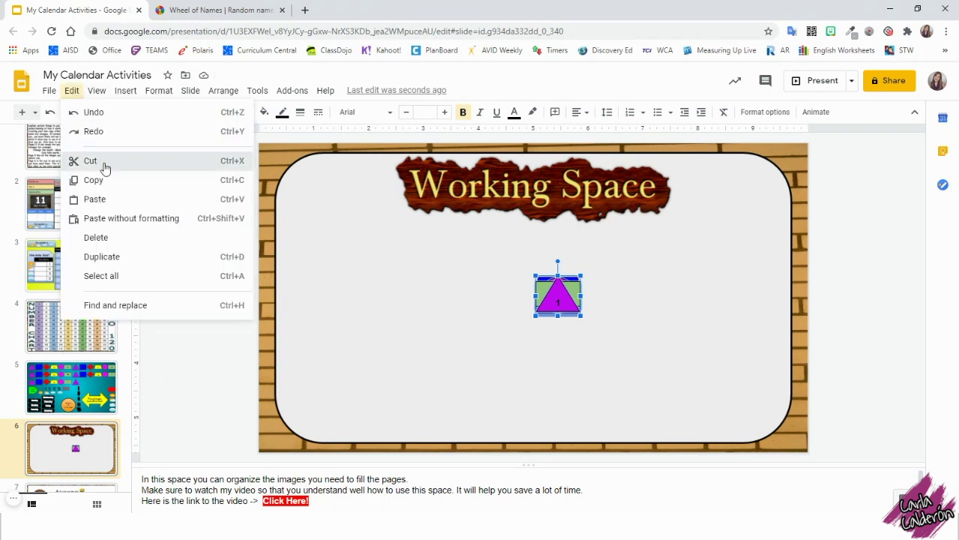
pyautogui.click(104, 164)
pyautogui.click(86, 214)
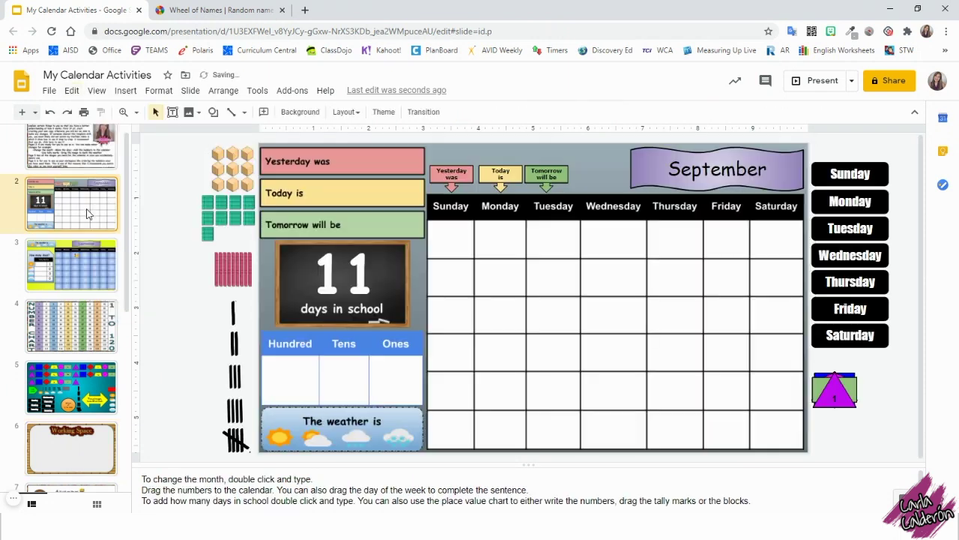
pyautogui.click(72, 91)
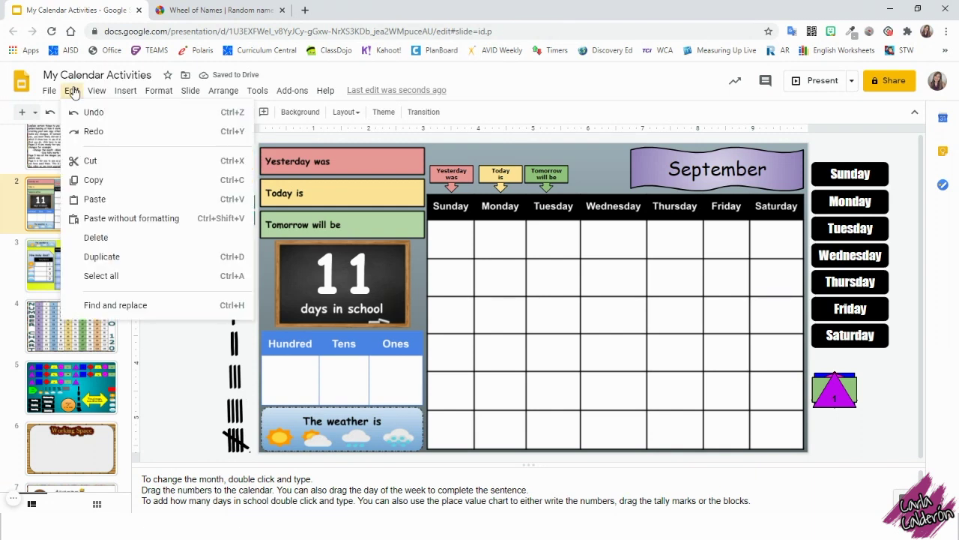
pyautogui.click(120, 199)
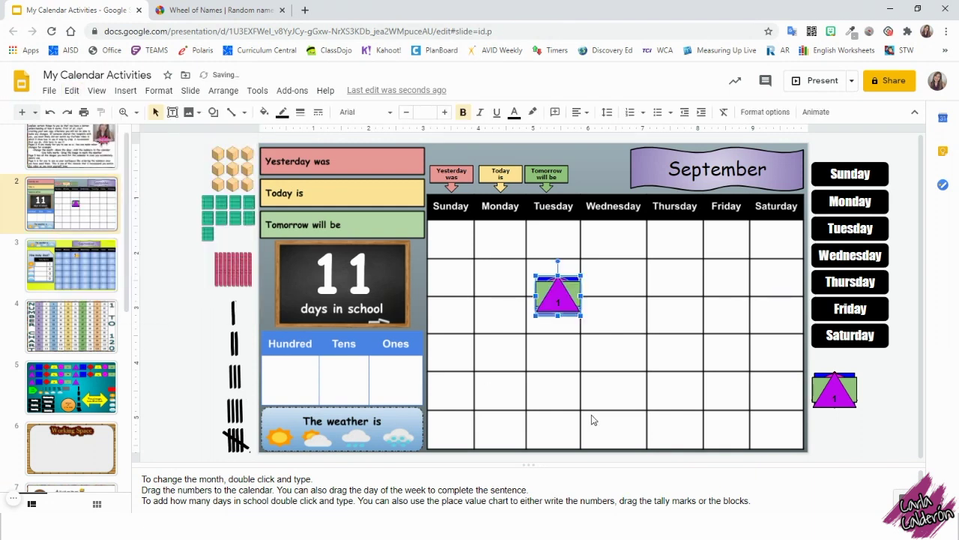
pyautogui.click(583, 348)
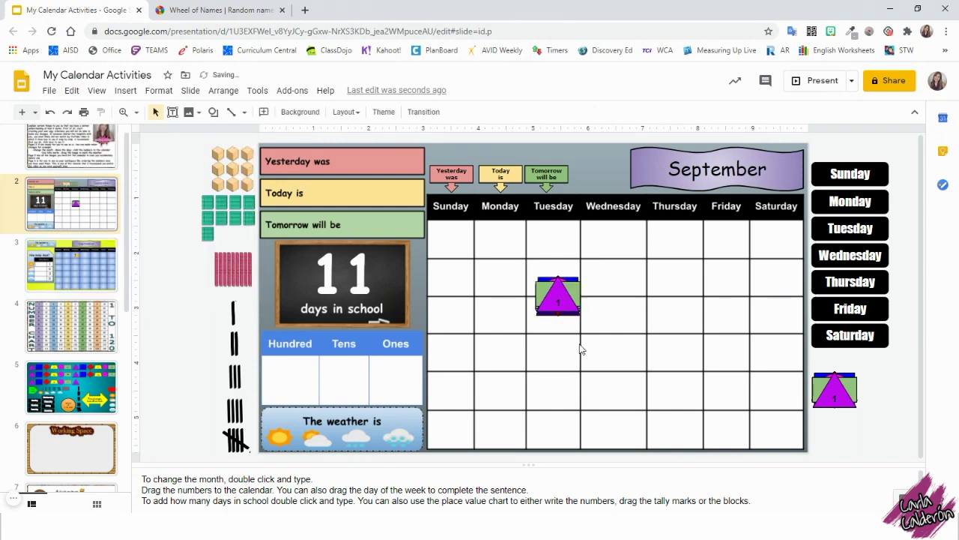
# Move the pasted pile off the calendar grid to just below the existing number stack beside slide 2
pyautogui.click(541, 296)
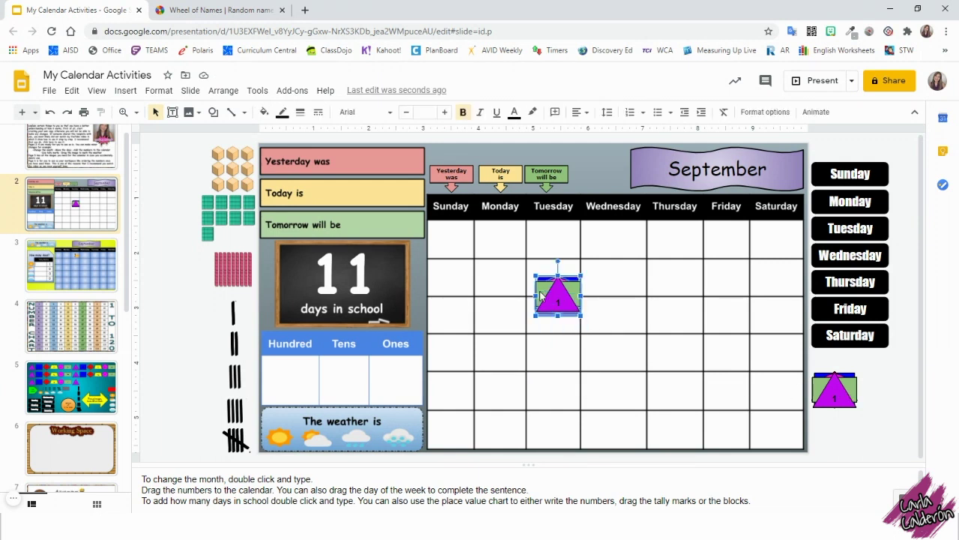
pyautogui.moveTo(556, 287); pyautogui.dragTo(836, 431)
pyautogui.click(886, 436)
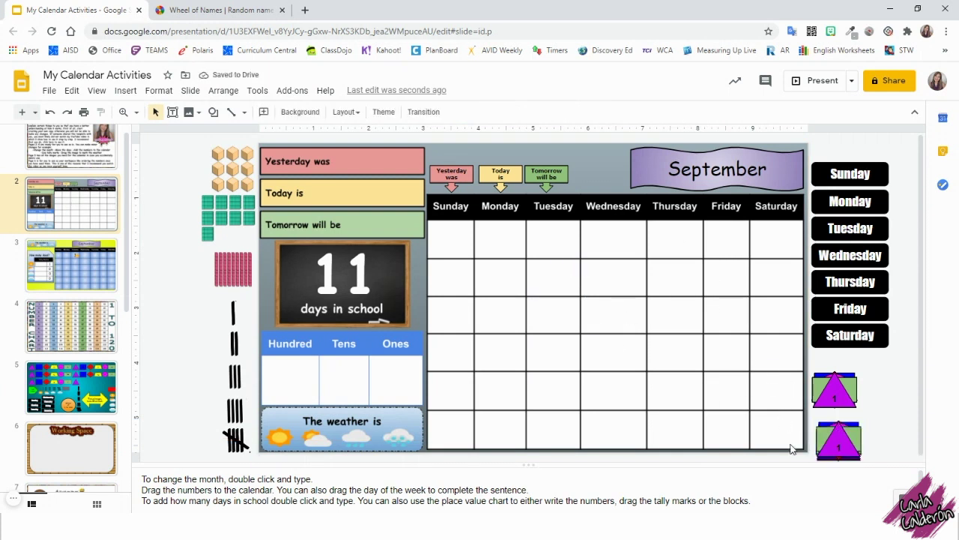
# Go past the Personalize page to slide 8, try a different fill on the calendar's weekday header, and undo it
pyautogui.click(71, 173)
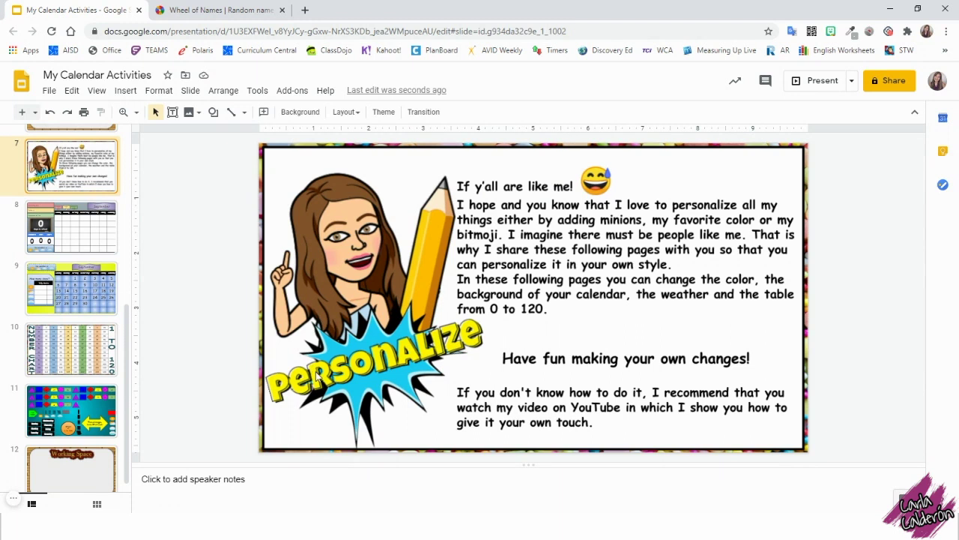
pyautogui.press('Down')
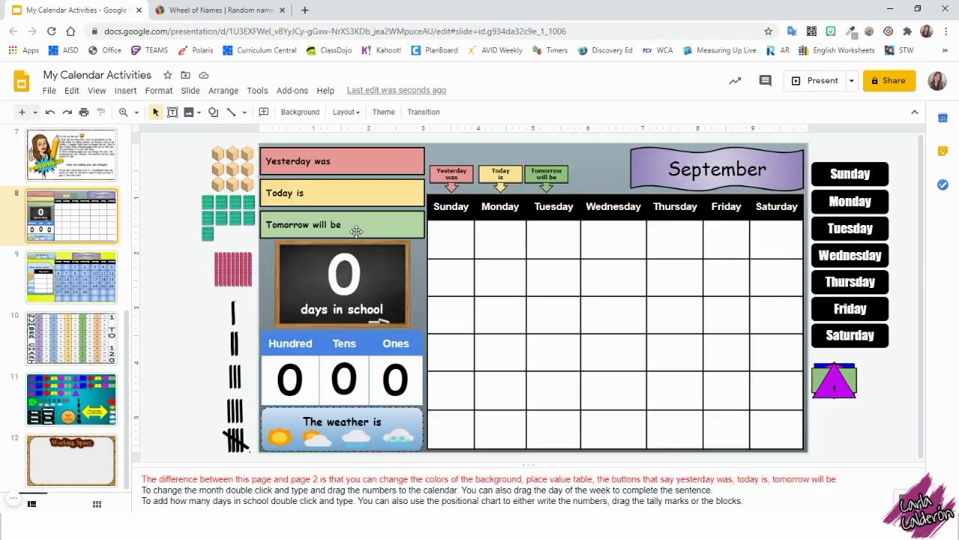
pyautogui.click(761, 212)
pyautogui.click(264, 111)
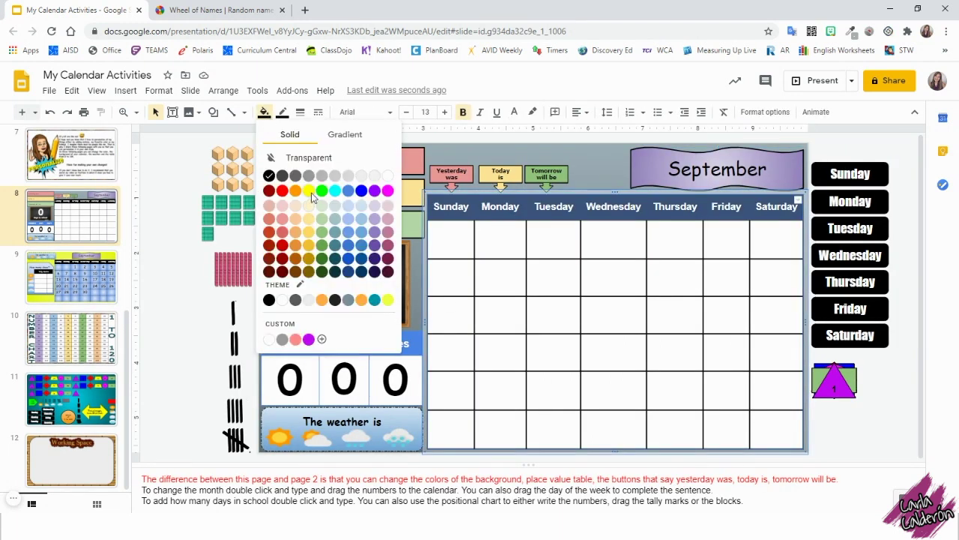
pyautogui.click(298, 184)
pyautogui.hotkey('ctrl', 'z')
# Try a yellow fill on the "Yesterday was" banner and its small label on slide 8, and undo it
pyautogui.click(342, 165)
pyautogui.click(264, 112)
pyautogui.click(308, 191)
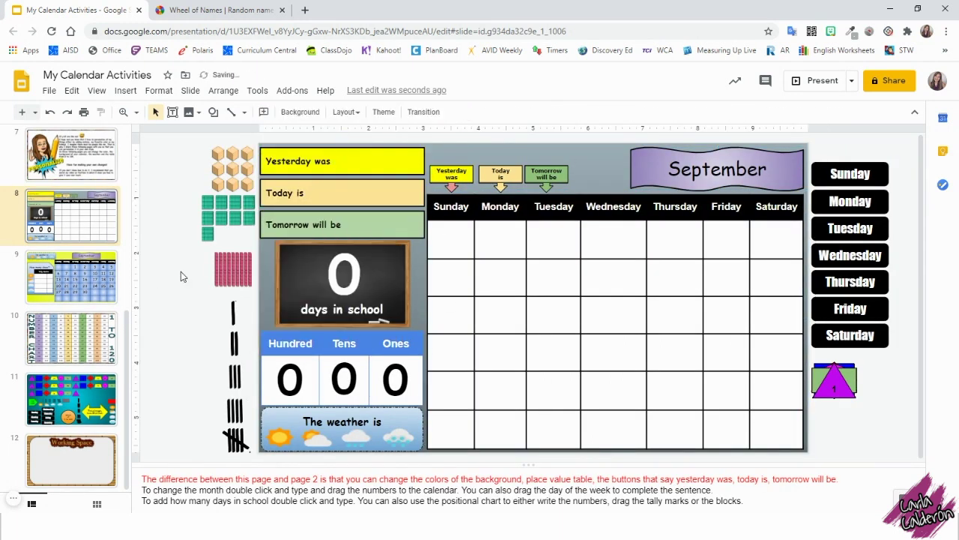
pyautogui.hotkey('ctrl', 'z')
# Try an orange fill on the small "Yesterday was" label above the calendar, and undo it
pyautogui.click(452, 174)
pyautogui.click(264, 111)
pyautogui.click(296, 190)
pyautogui.click(264, 112)
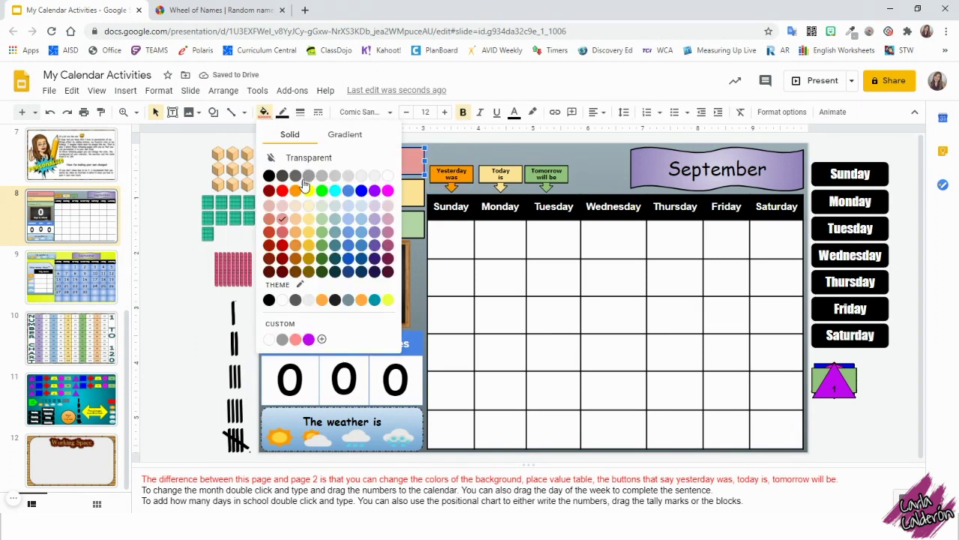
pyautogui.click(181, 275)
pyautogui.hotkey('ctrl', 'z')
# Try a cyan fill on all the day cells of the slide 8 calendar, undo it, and view the slide 9 calendar
pyautogui.moveTo(450, 238); pyautogui.dragTo(767, 431)
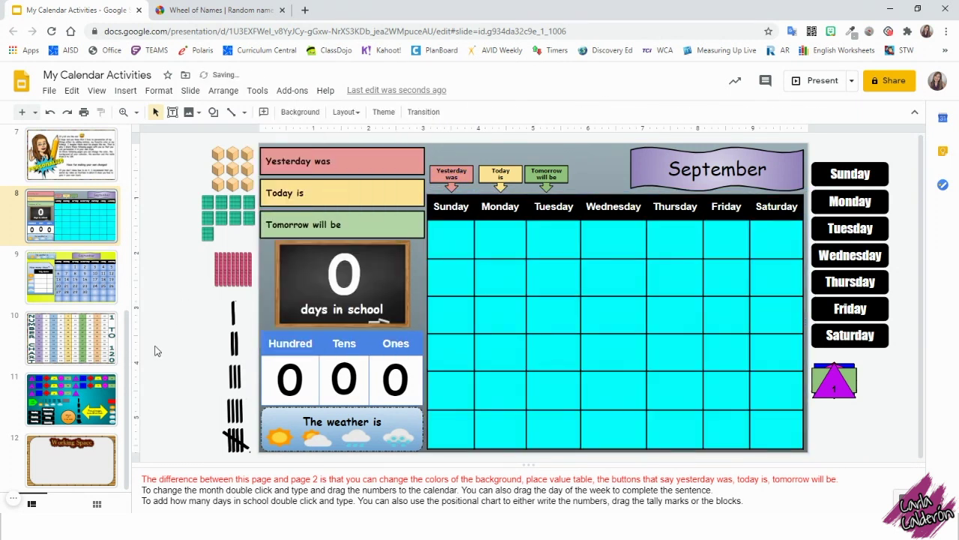
pyautogui.click(169, 353)
pyautogui.click(100, 268)
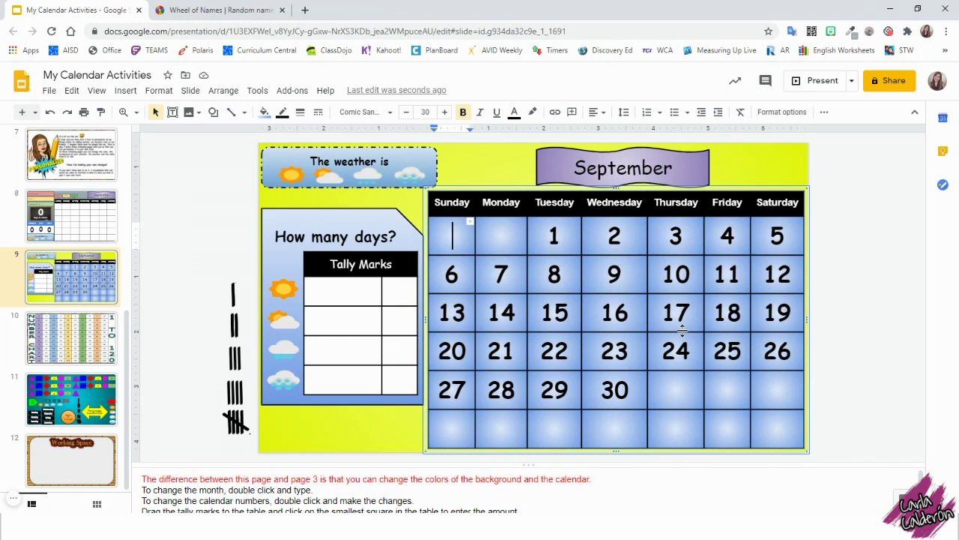
# Return to slide 8 and look at the background color choices in its background settings, leaving the background as it is
pyautogui.click(72, 216)
pyautogui.click(300, 112)
pyautogui.click(557, 254)
pyautogui.click(569, 352)
pyautogui.click(569, 352)
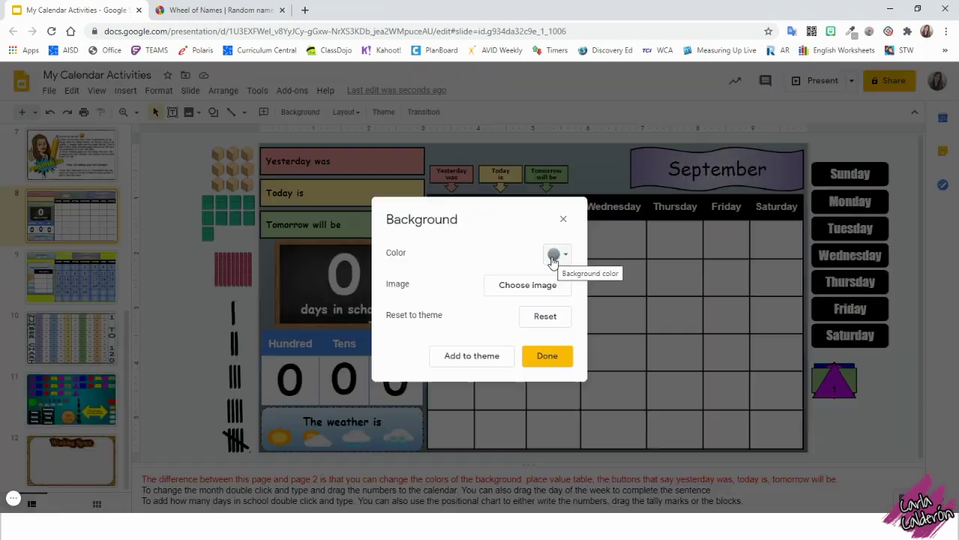
pyautogui.click(555, 253)
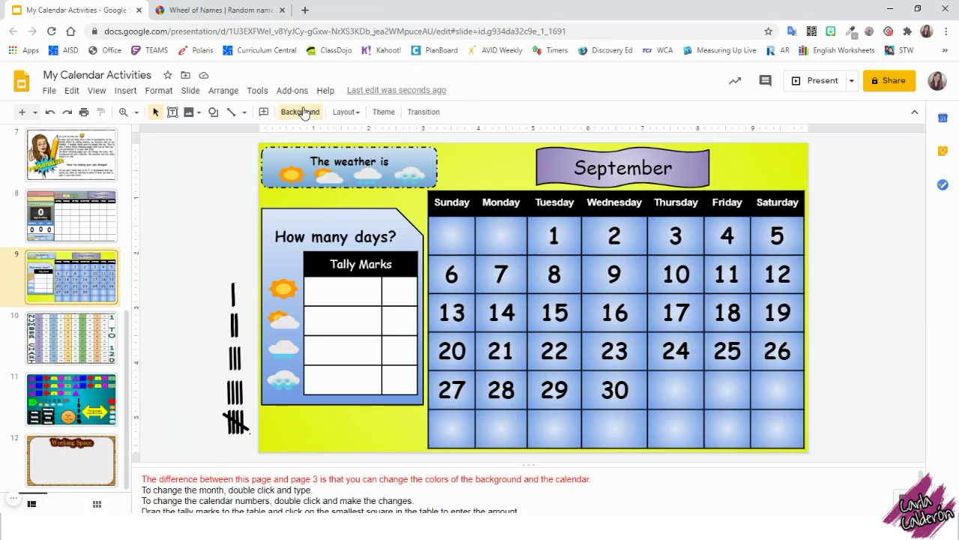
# Check the background settings of slide 9, try an olive gradient fill on all the calendar's day cells, and undo it
pyautogui.click(299, 112)
pyautogui.click(548, 355)
pyautogui.click(461, 247)
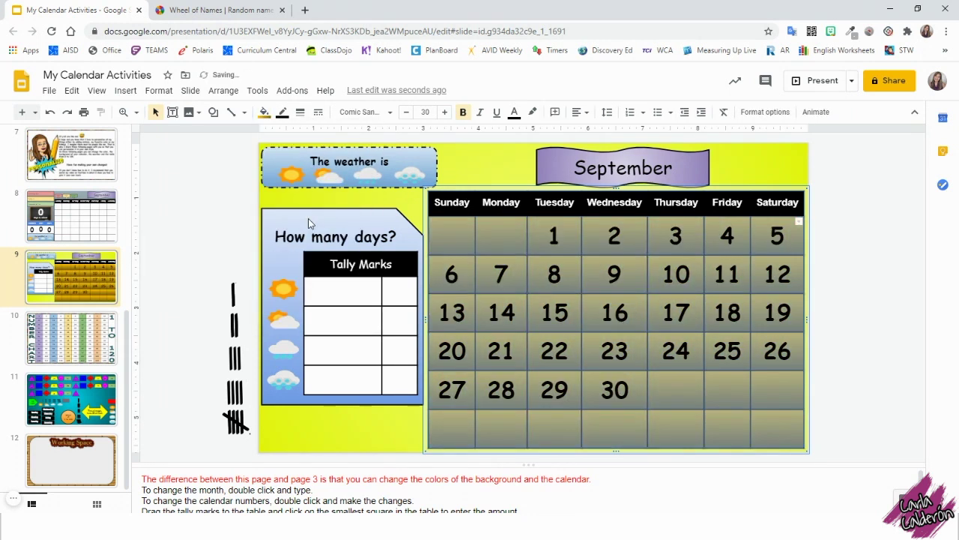
pyautogui.click(191, 232)
# On slide 10's number chart, try a red fill on the first column and a blue fill on the third, and undo both
pyautogui.click(90, 324)
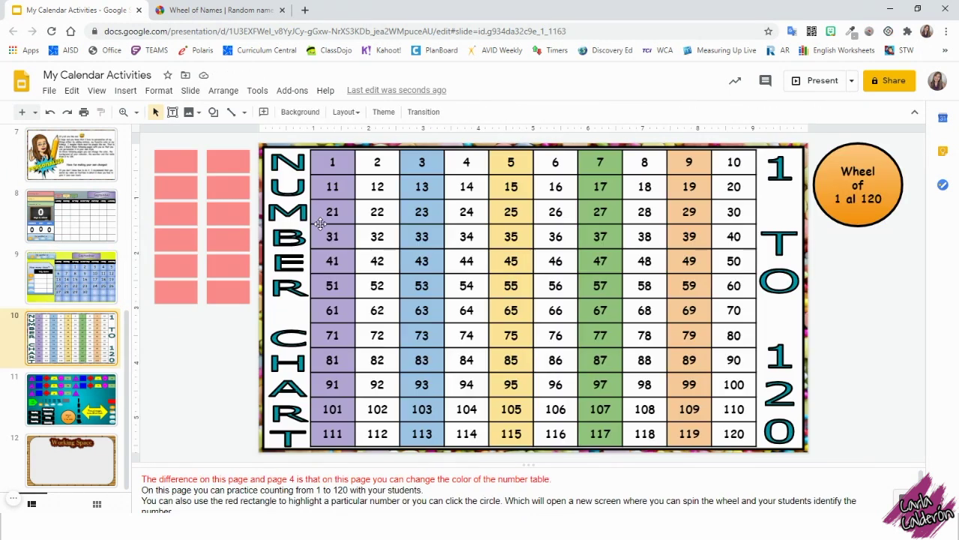
pyautogui.click(320, 223)
pyautogui.moveTo(420, 168); pyautogui.dragTo(421, 433)
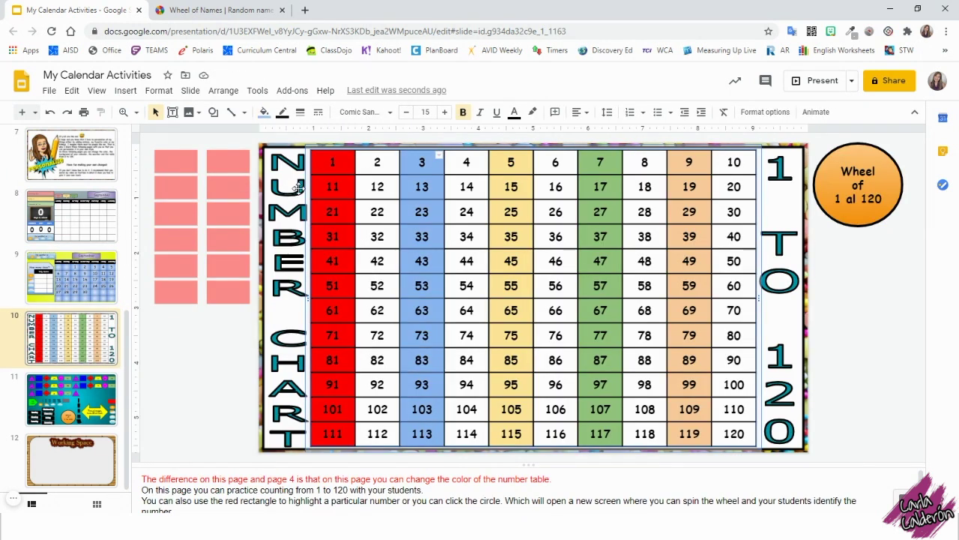
pyautogui.click(264, 112)
pyautogui.click(278, 187)
pyautogui.click(297, 195)
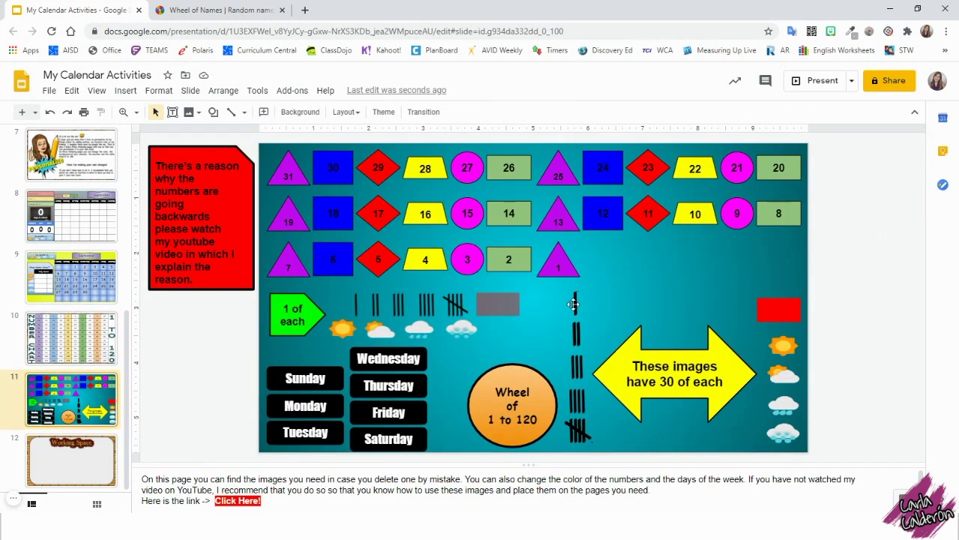
# Look at the fill color choices for an image on slide 11, and view the Working Space on slide 12
pyautogui.click(263, 111)
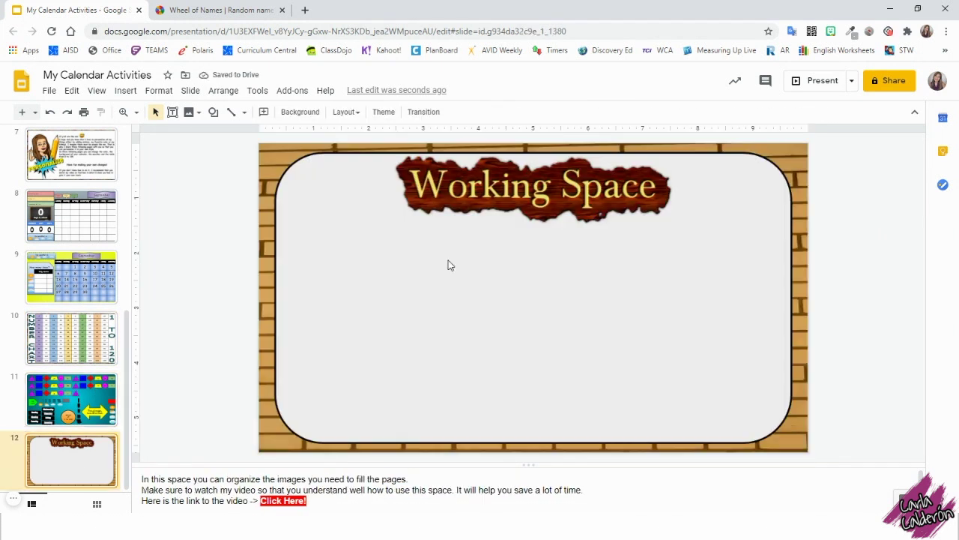